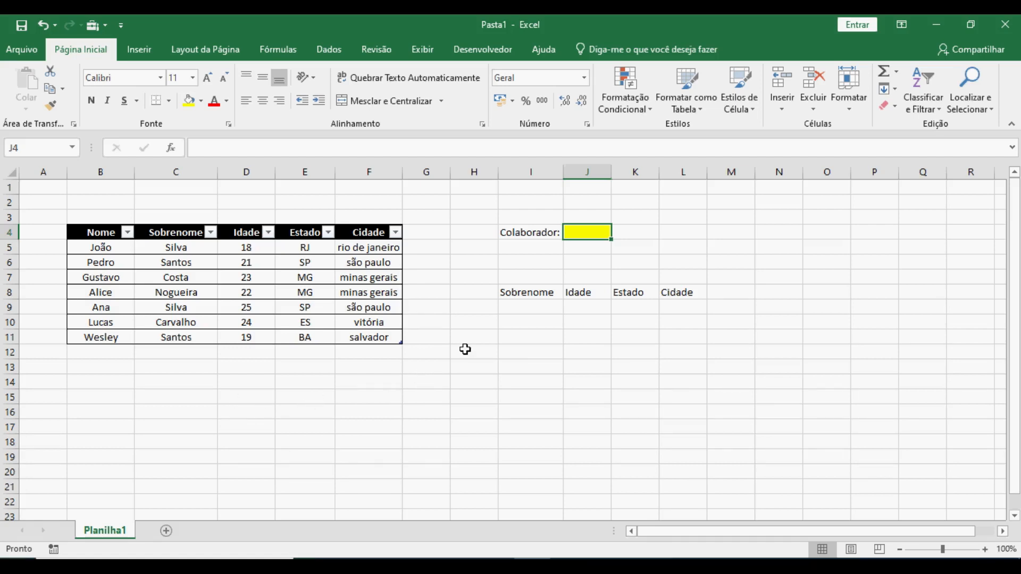
{"action": "left_click", "coordinate": [594, 340]}
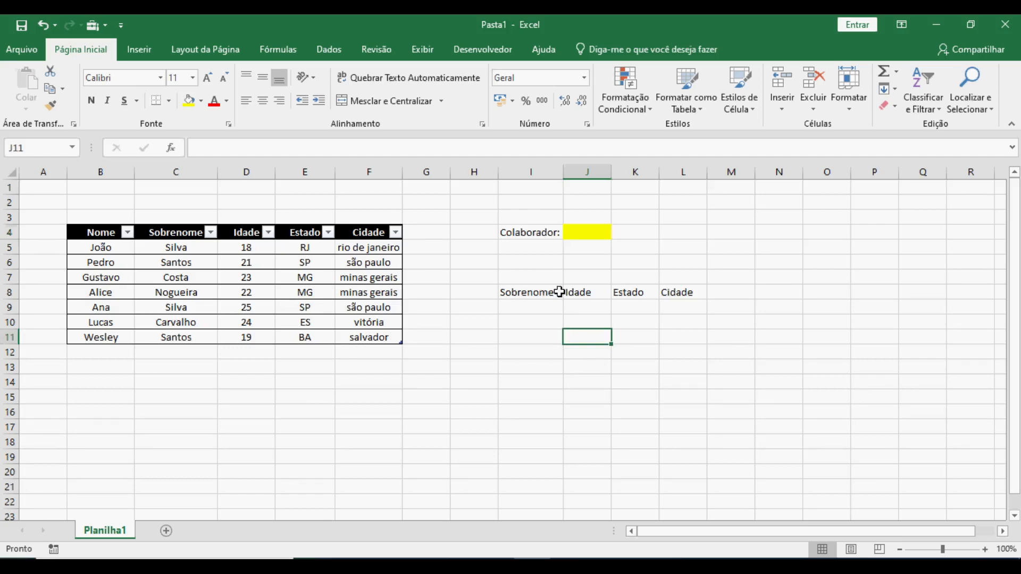
{"action": "left_click", "coordinate": [590, 234]}
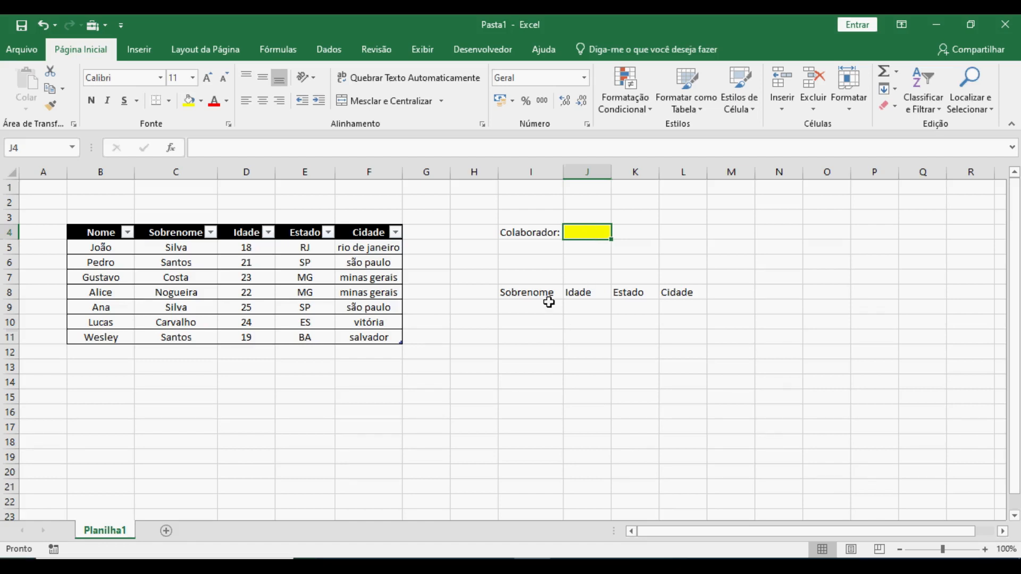
{"action": "left_click_drag", "start_coordinate": [549, 306], "coordinate": [694, 307]}
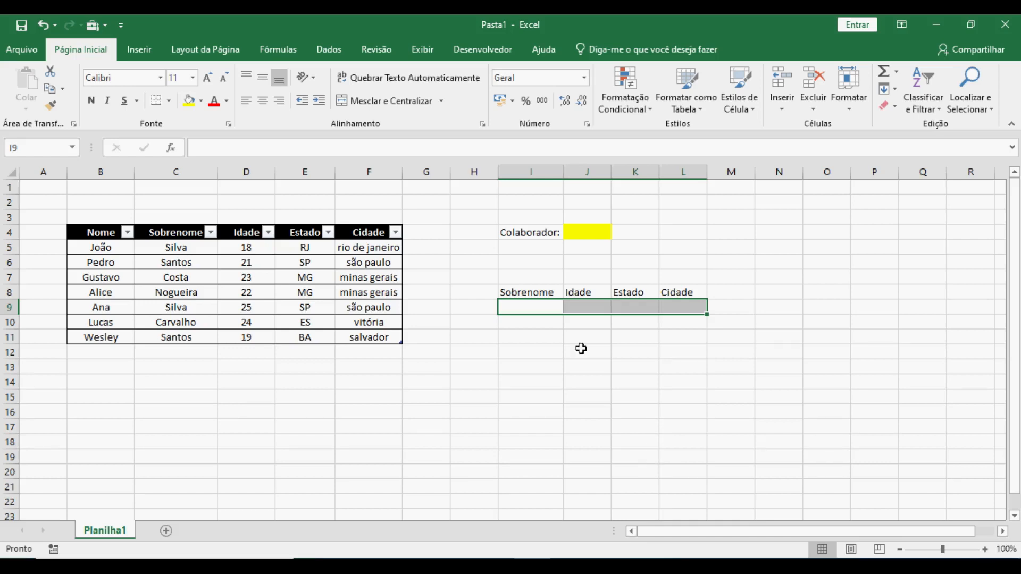
Step: Enter the first name of the employee in the table's first row as the lookup value in the yellow Colaborador cell J4
{"action": "left_click", "coordinate": [603, 243]}
{"action": "left_click", "coordinate": [601, 236]}
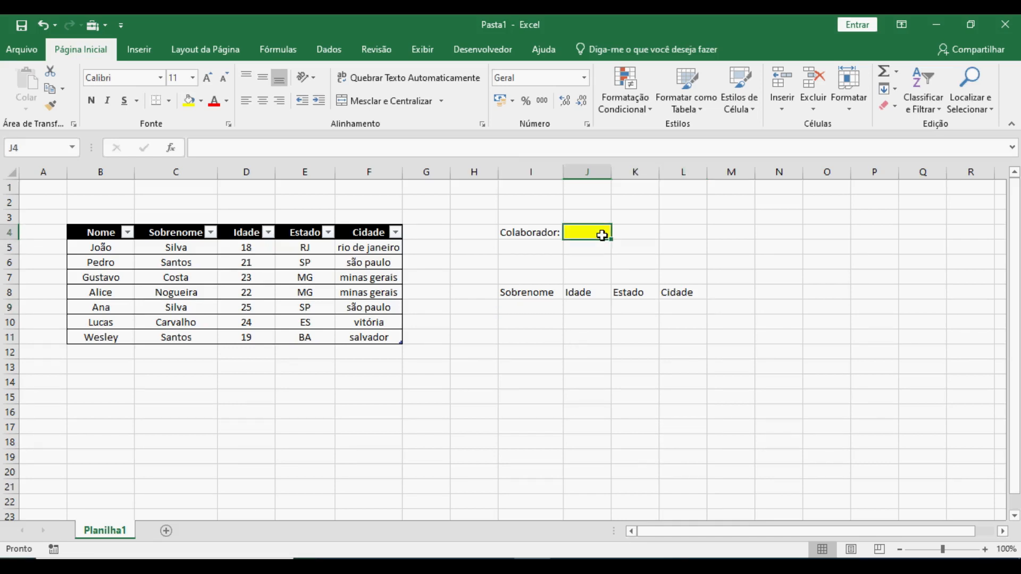
{"action": "type", "text": "joão"}
{"action": "key", "text": "Return"}
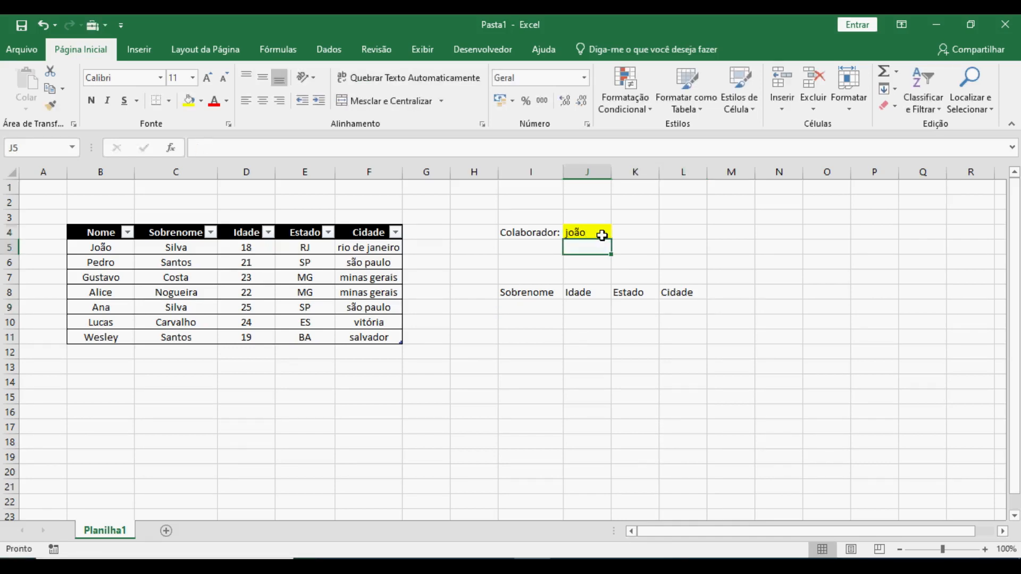
Step: Fill I9:L9 manually with the employee's surname, age 18, state RJ and city rio de janeiro
{"action": "left_click", "coordinate": [545, 311]}
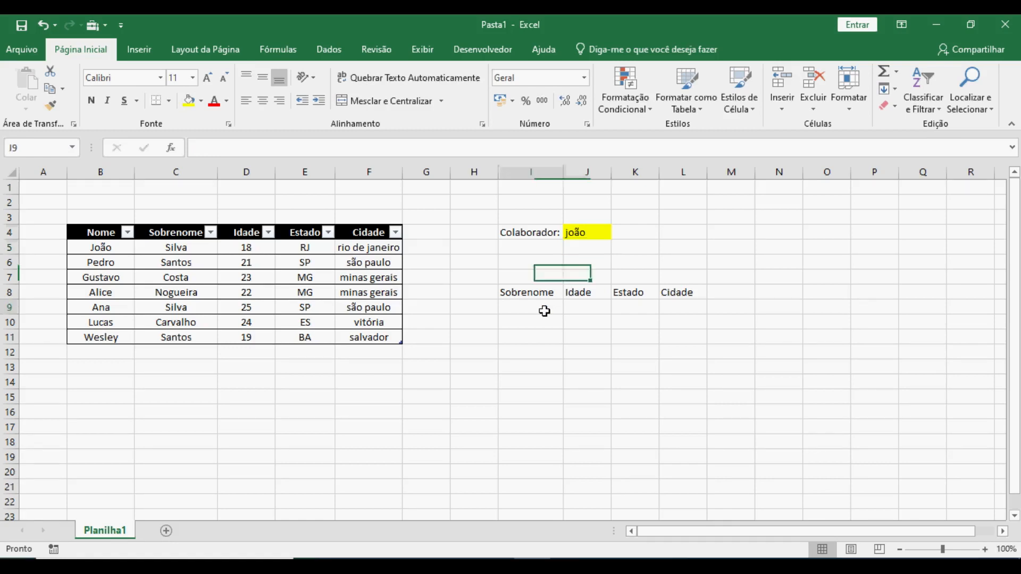
{"action": "type", "text": "silva"}
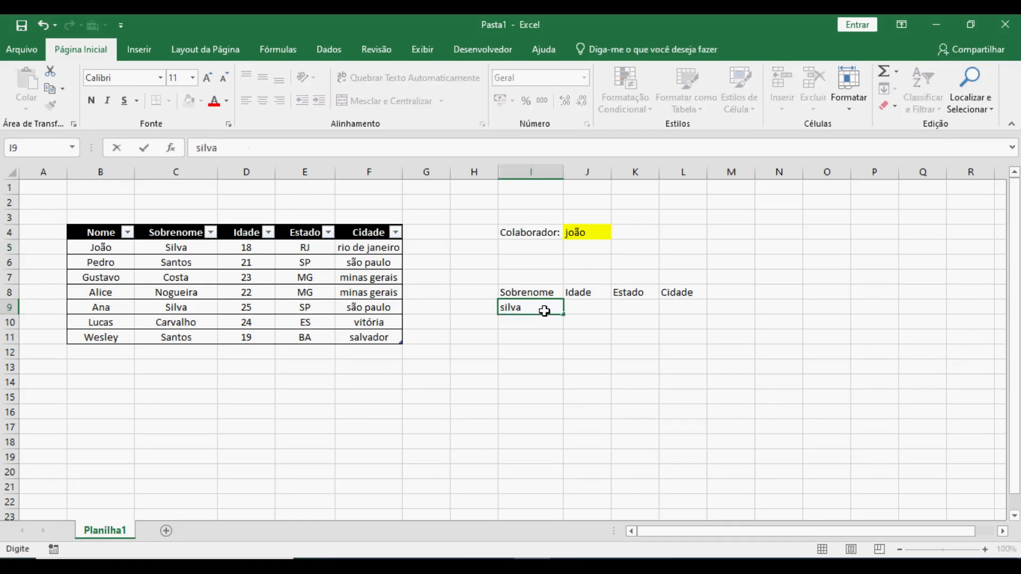
{"action": "key", "text": "Tab"}
{"action": "type", "text": "18"}
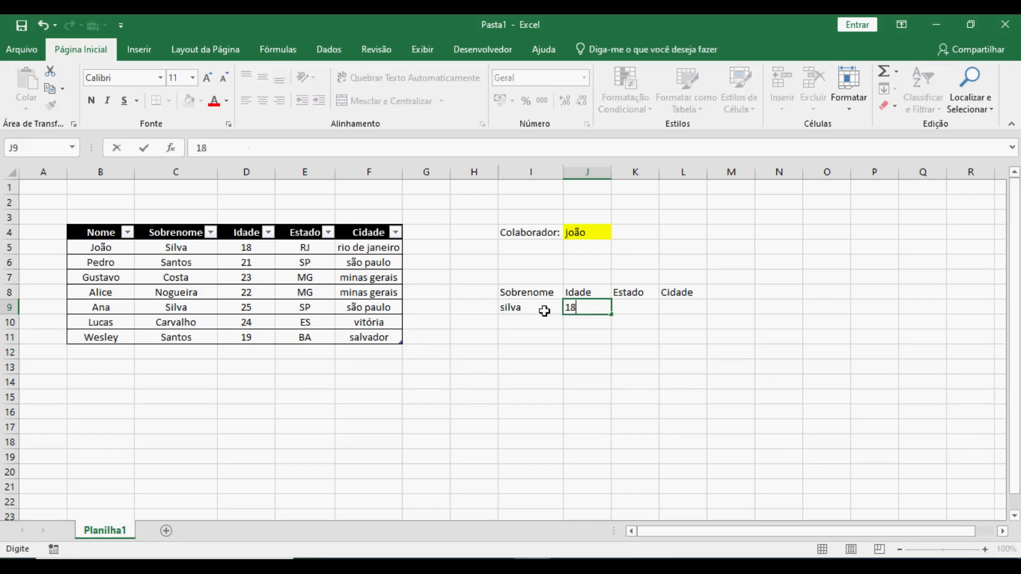
{"action": "key", "text": "Tab"}
{"action": "type", "text": "RJ"}
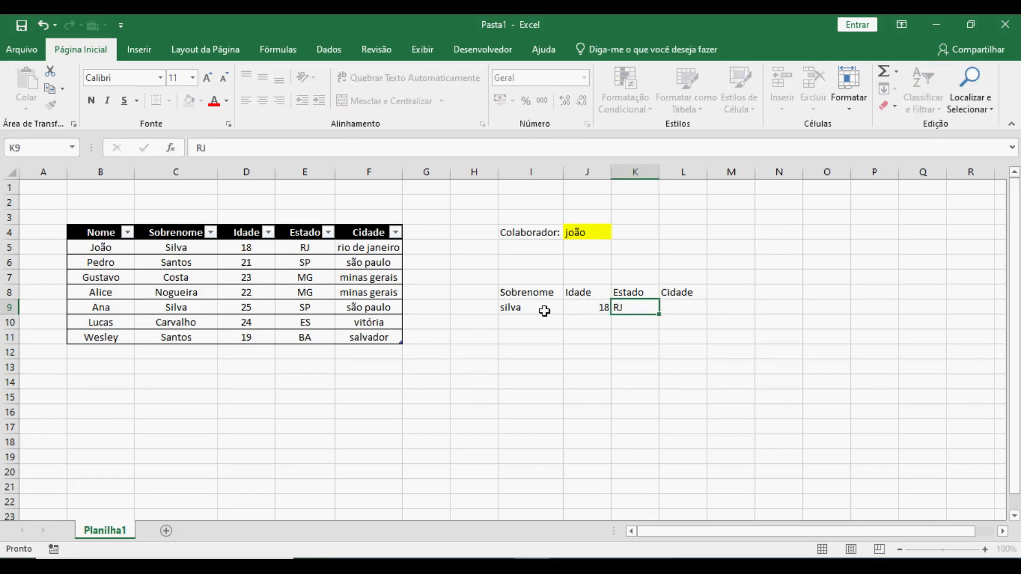
{"action": "key", "text": "Tab"}
{"action": "type", "text": "rio de janei"}
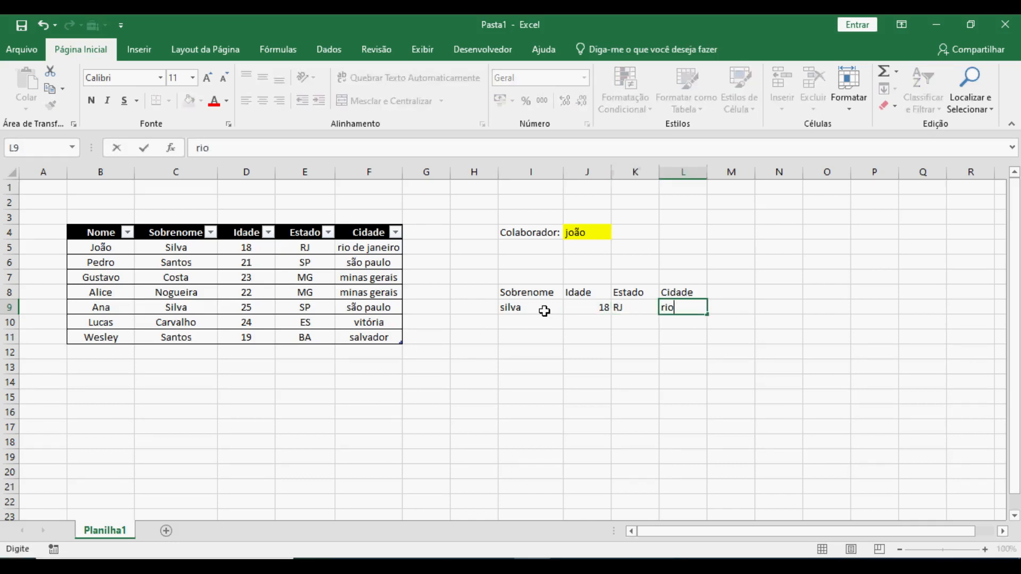
{"action": "key", "text": "Down"}
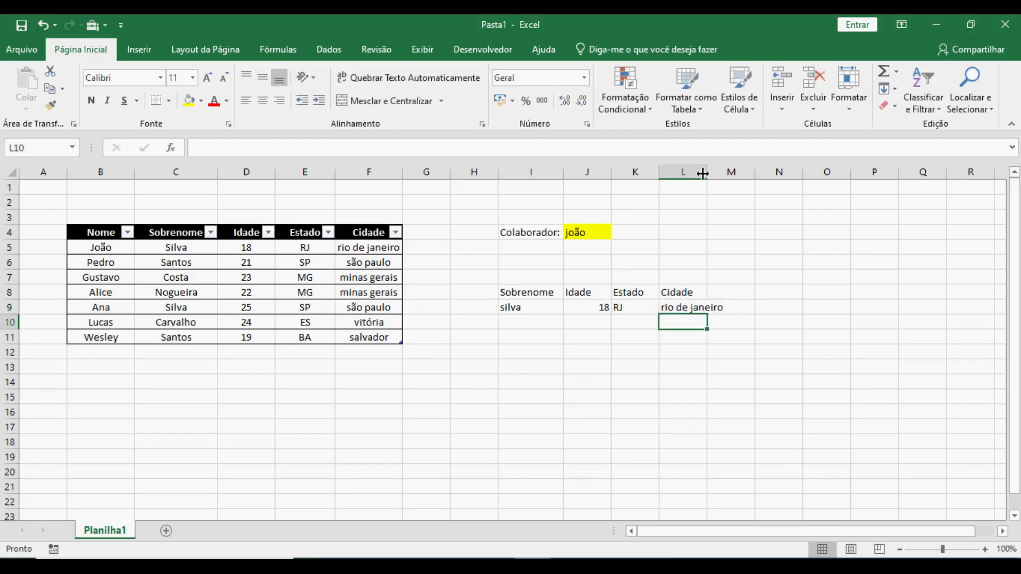
Step: Widen column L to fit the city name and clear the manual entries from I9:L9
{"action": "mouse_move", "coordinate": [703, 174]}
{"action": "left_mouse_down"}
{"action": "mouse_move", "coordinate": [730, 173]}
{"action": "mouse_move", "coordinate": [723, 173]}
{"action": "left_mouse_up"}
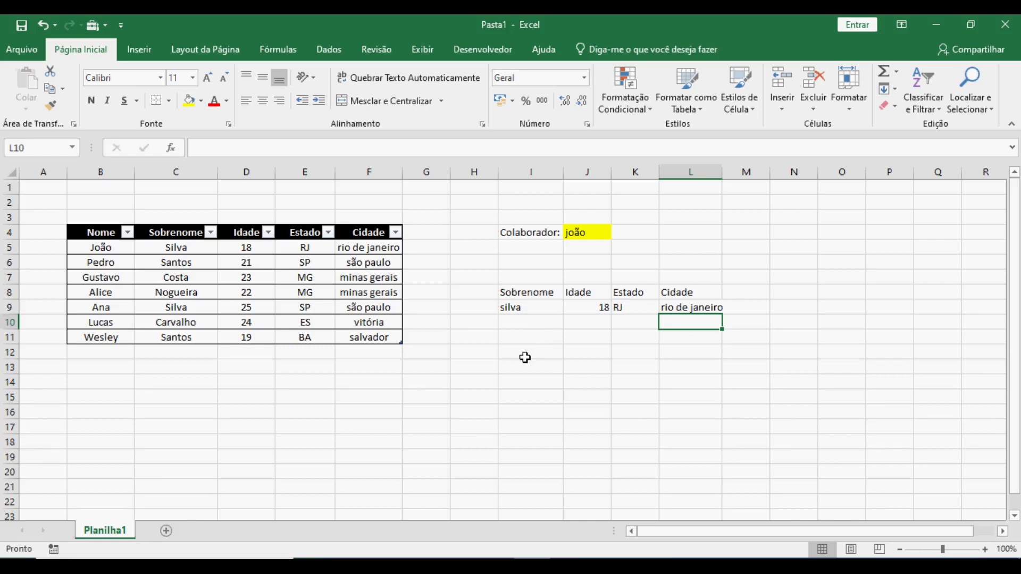
{"action": "left_click_drag", "start_coordinate": [554, 307], "coordinate": [689, 307]}
{"action": "key", "text": "Delete"}
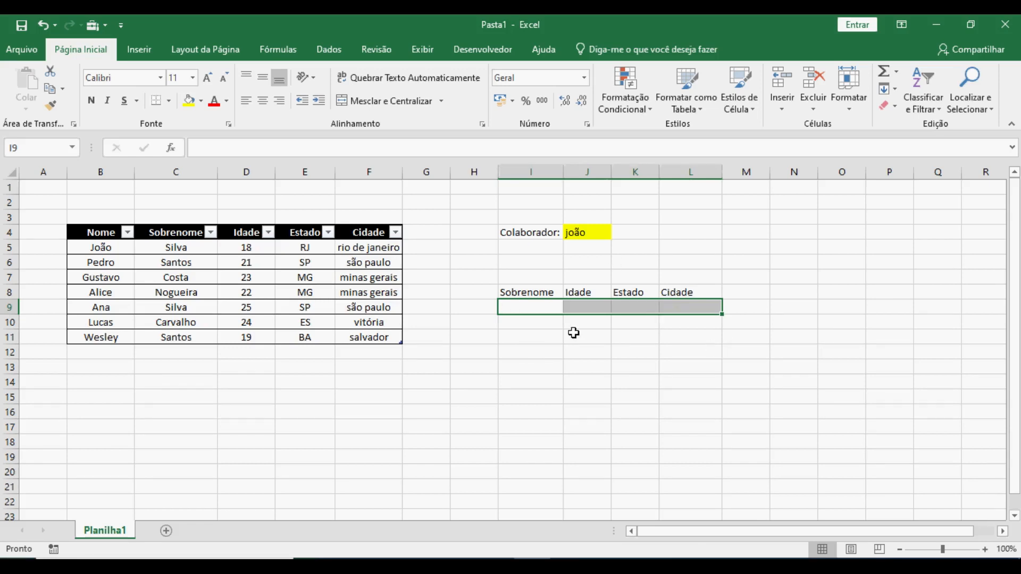
Step: Enter the formula =PROCV($J$4;Tabela1;2;0) in I9 to look up the employee's surname
{"action": "left_click", "coordinate": [548, 306]}
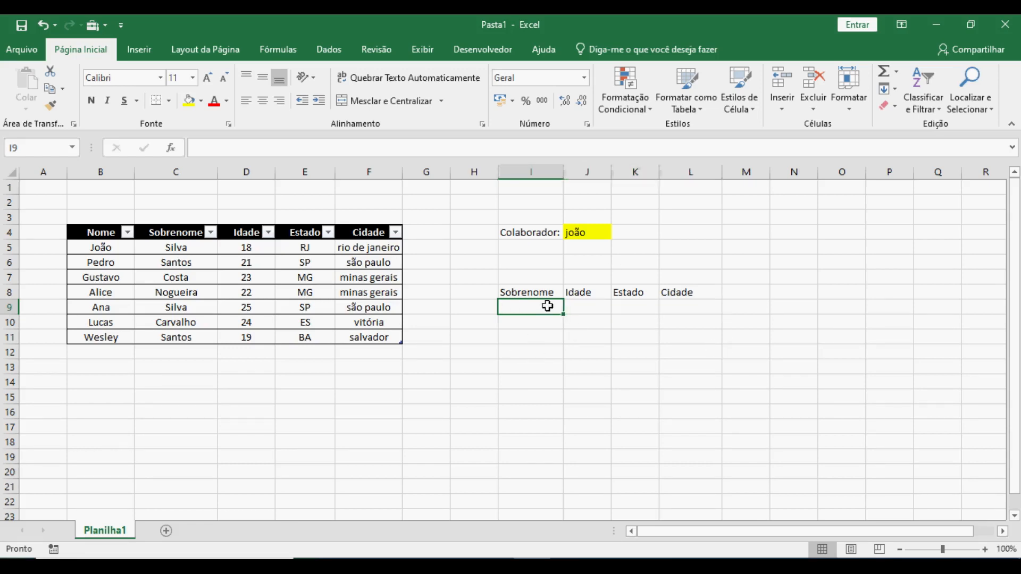
{"action": "type", "text": "=proc"}
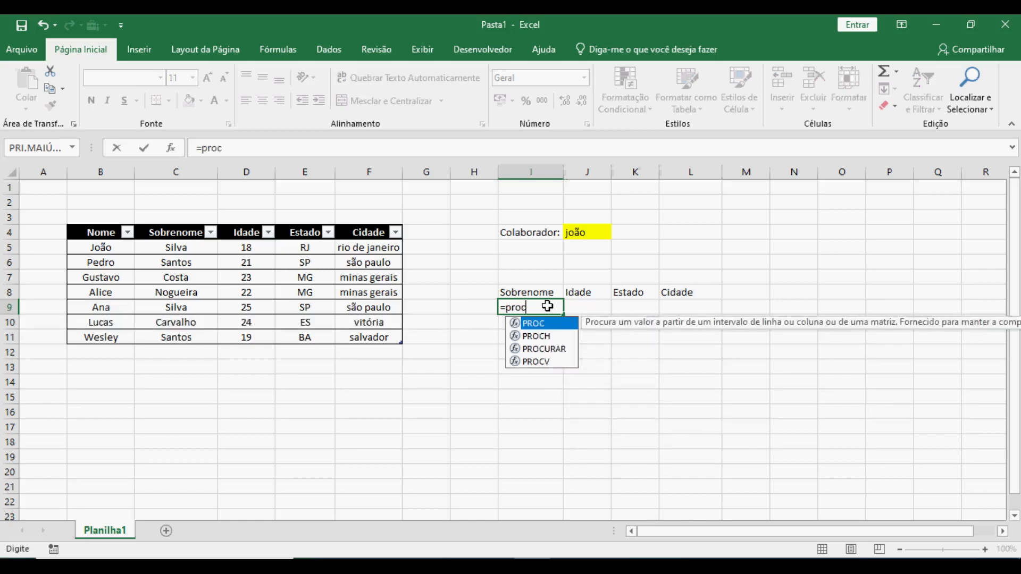
{"action": "type", "text": "v("}
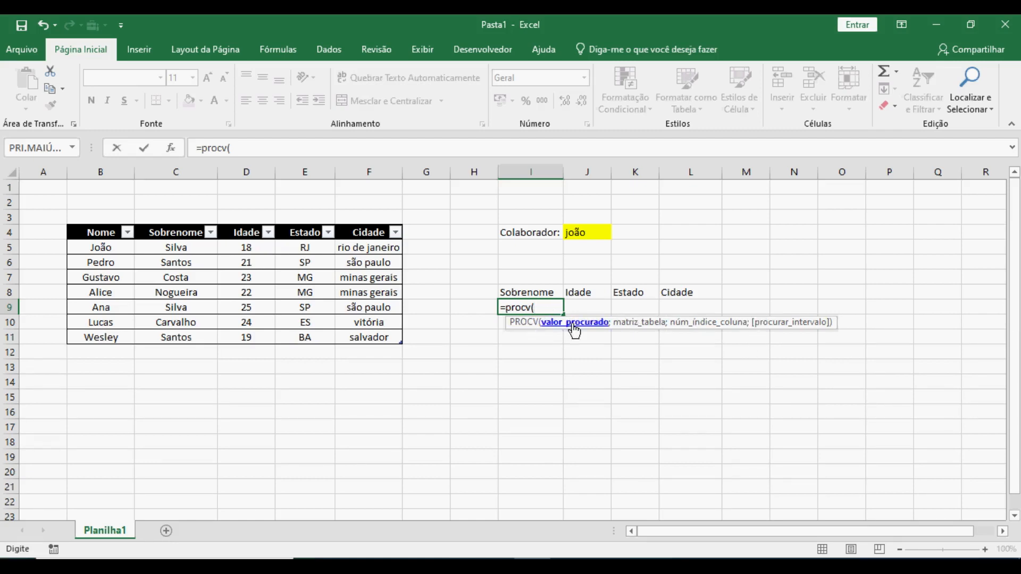
{"action": "left_click", "coordinate": [590, 230]}
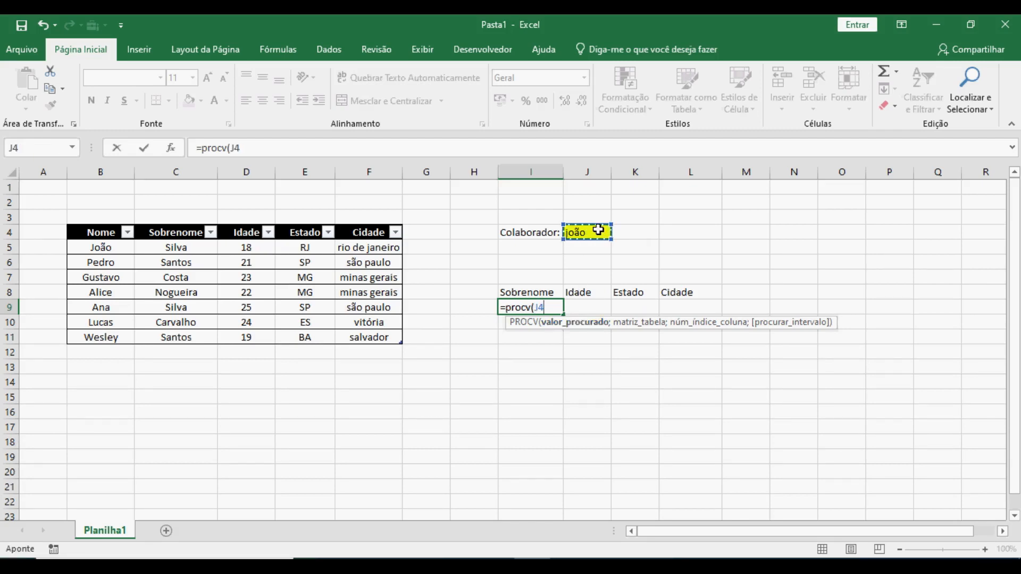
{"action": "key", "text": "F4"}
{"action": "type", "text": ";"}
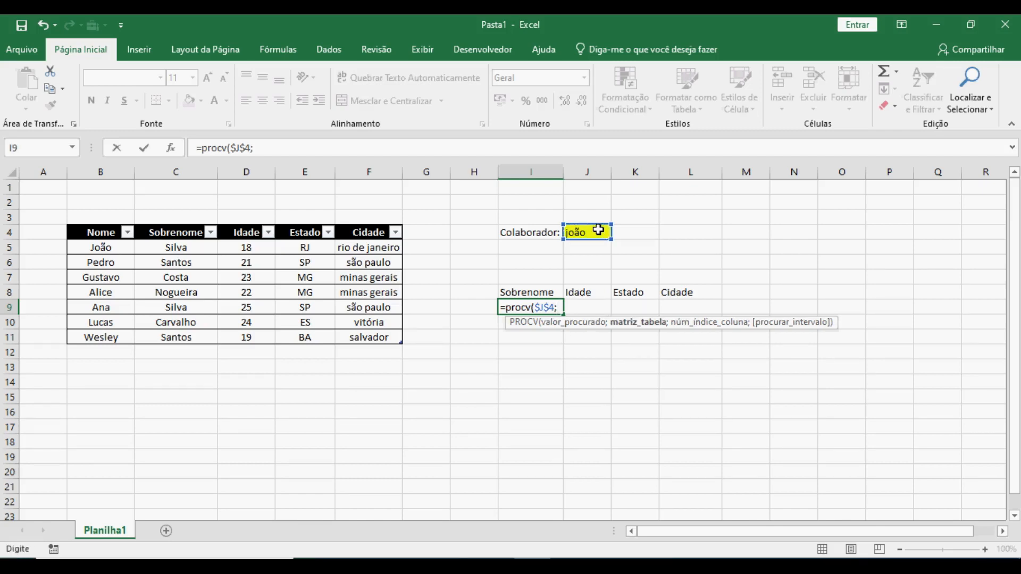
{"action": "left_click_drag", "start_coordinate": [120, 250], "coordinate": [404, 336]}
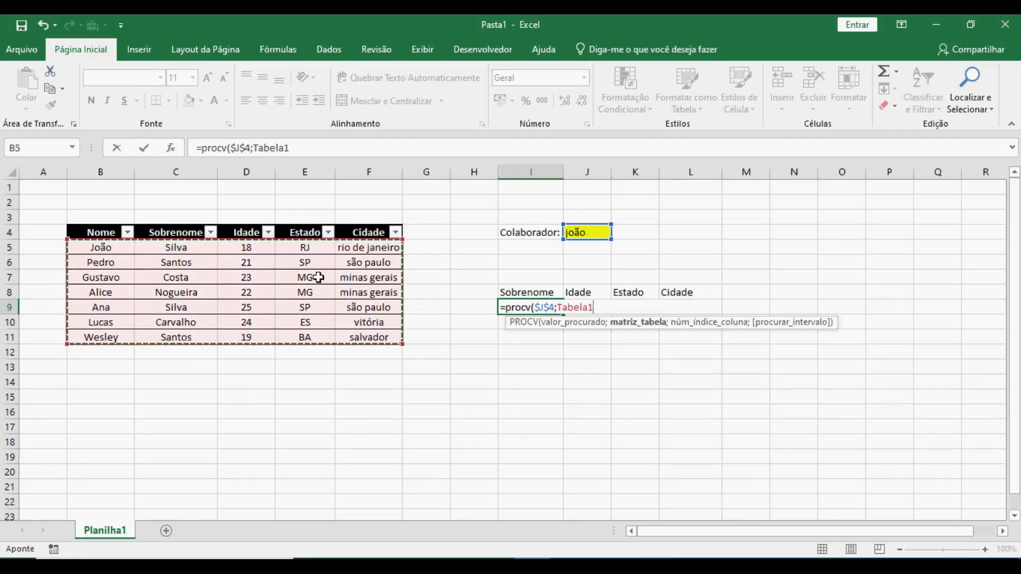
{"action": "type", "text": ";2"}
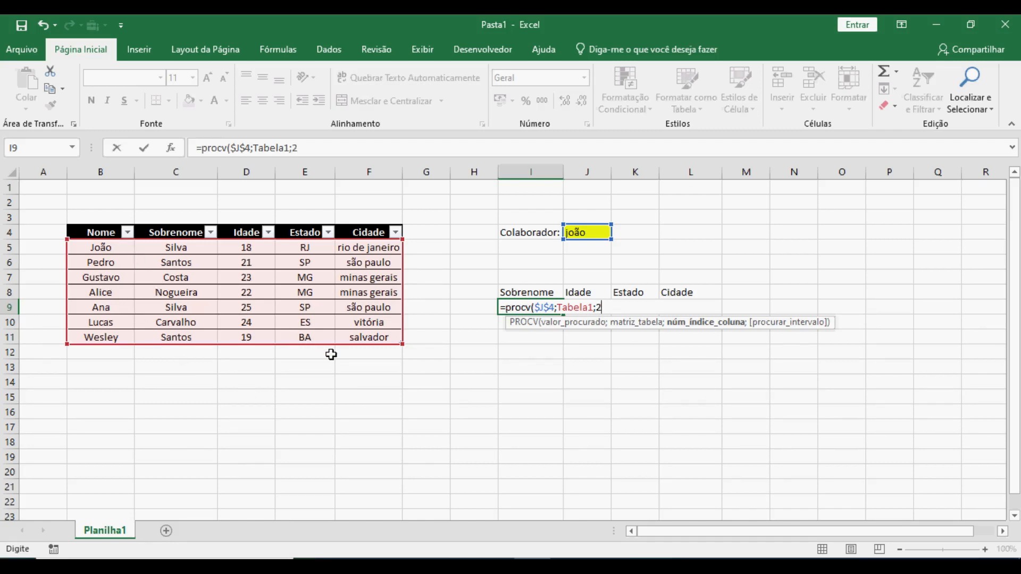
{"action": "type", "text": ";"}
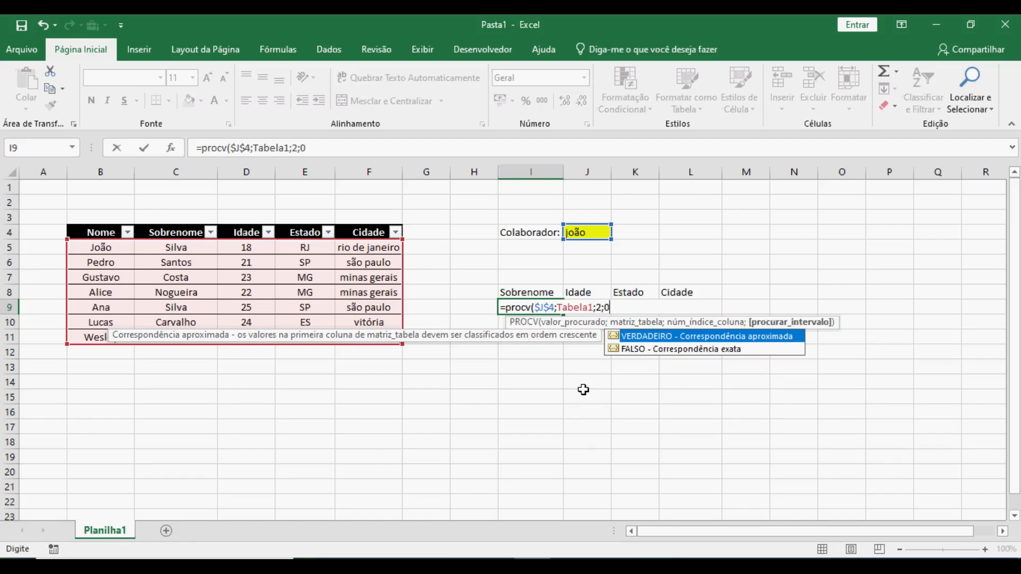
{"action": "type", "text": "0)"}
{"action": "key", "text": "Return"}
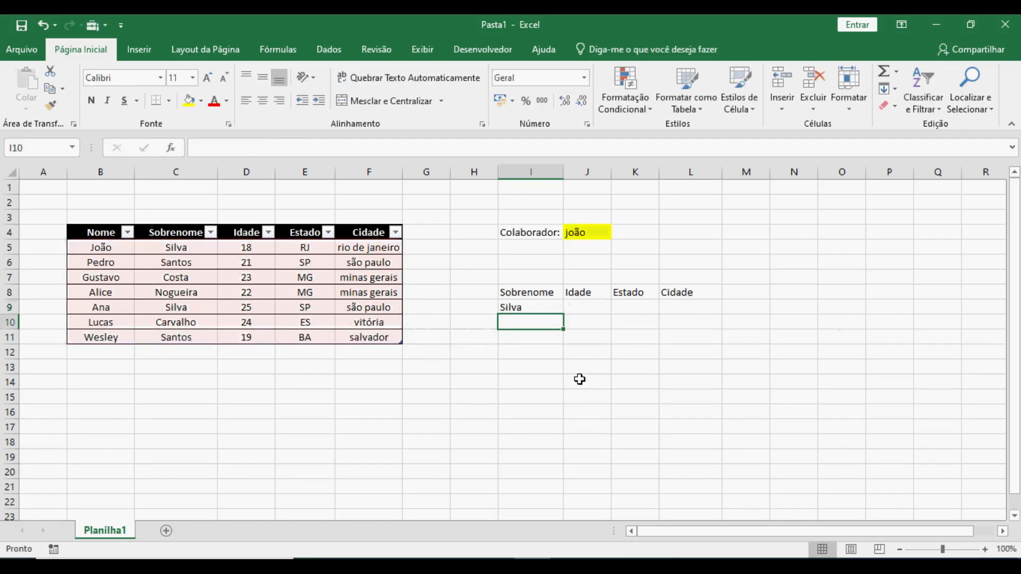
Step: Center the contents of the result cells I9:L9 horizontally
{"action": "left_click", "coordinate": [548, 307]}
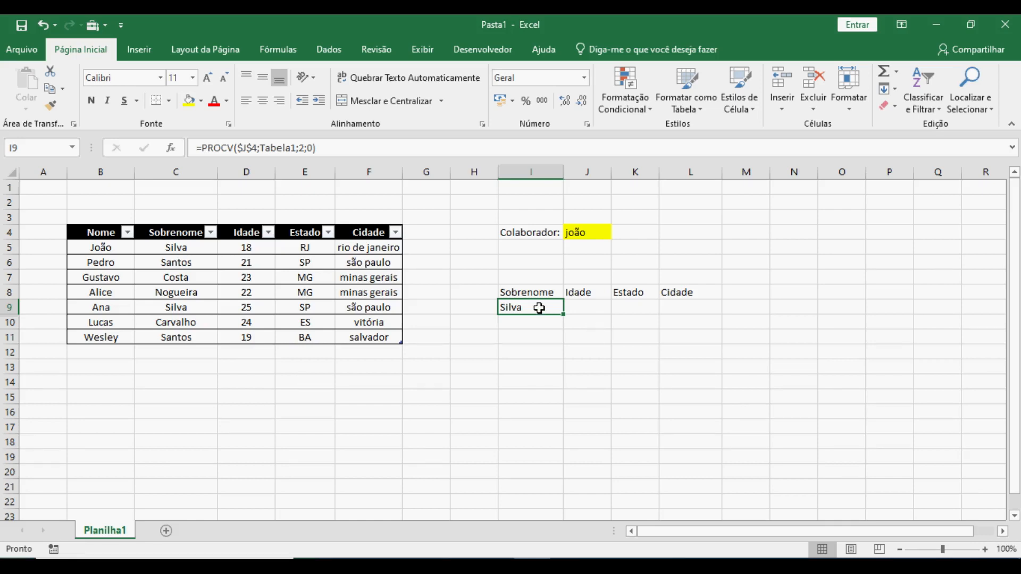
{"action": "left_click_drag", "start_coordinate": [538, 306], "coordinate": [663, 306]}
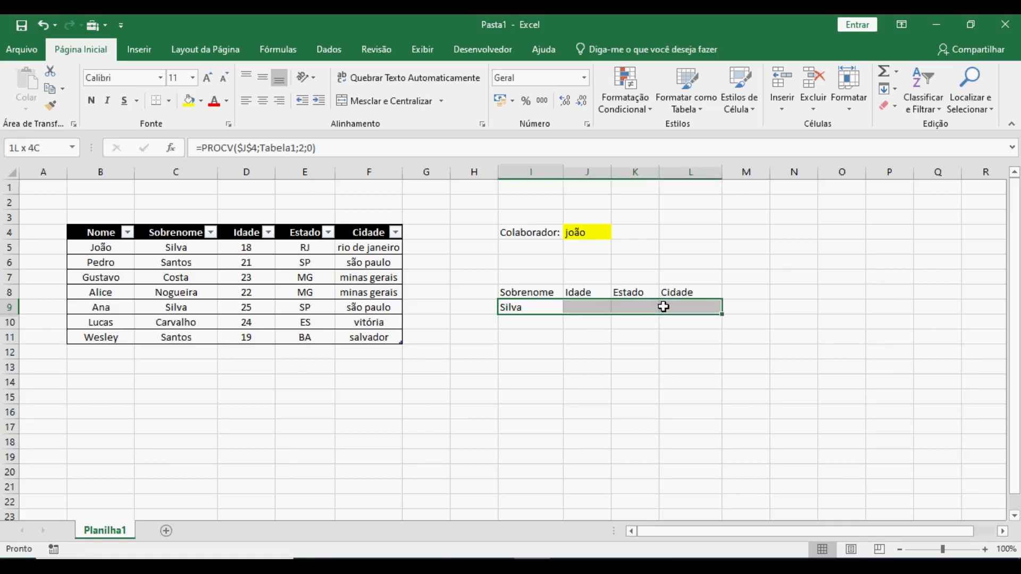
{"action": "left_click", "coordinate": [263, 100]}
{"action": "left_click", "coordinate": [619, 414]}
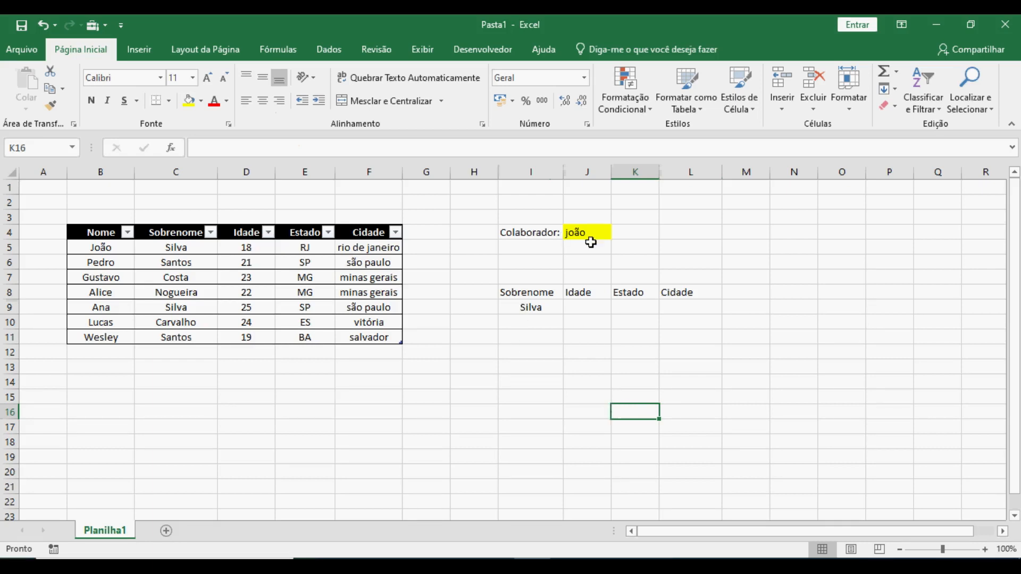
Step: Examine how the PROCV formula in I9 relates the lookup cell J4 to the source table's Nome and Sobrenome columns
{"action": "left_click_drag", "start_coordinate": [561, 215], "coordinate": [599, 242]}
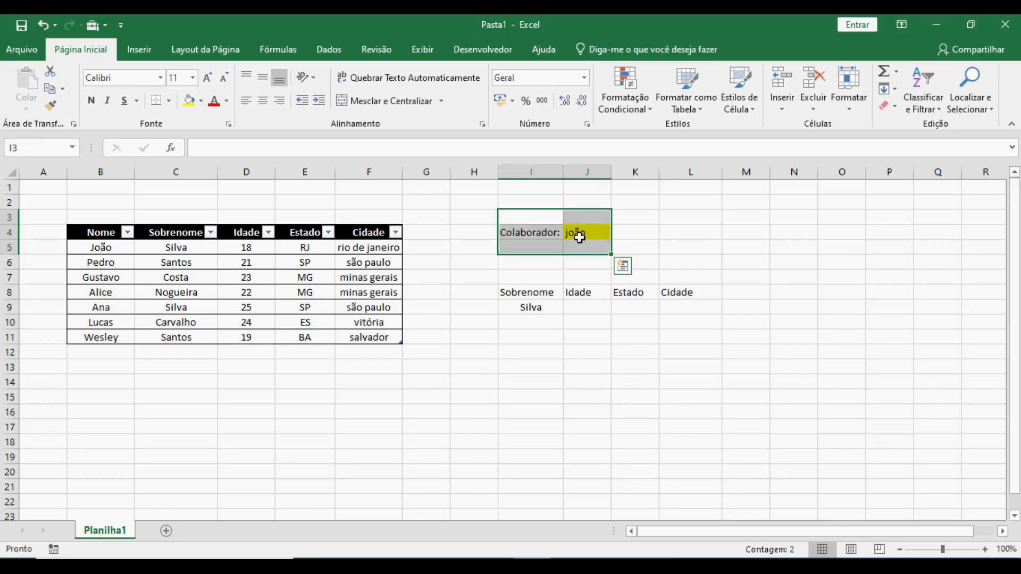
{"action": "left_click", "coordinate": [580, 236]}
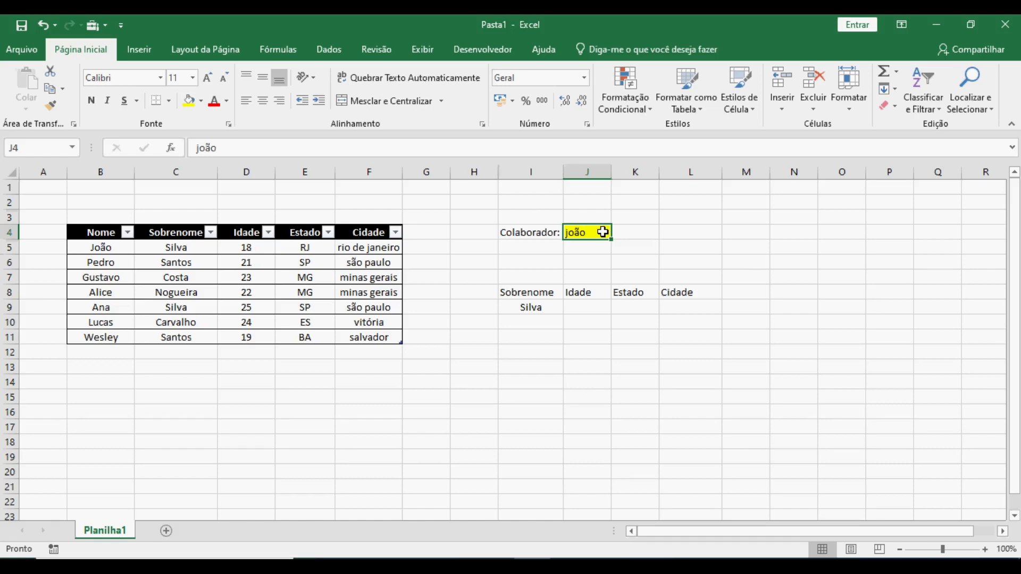
{"action": "left_click_drag", "start_coordinate": [96, 248], "coordinate": [381, 337]}
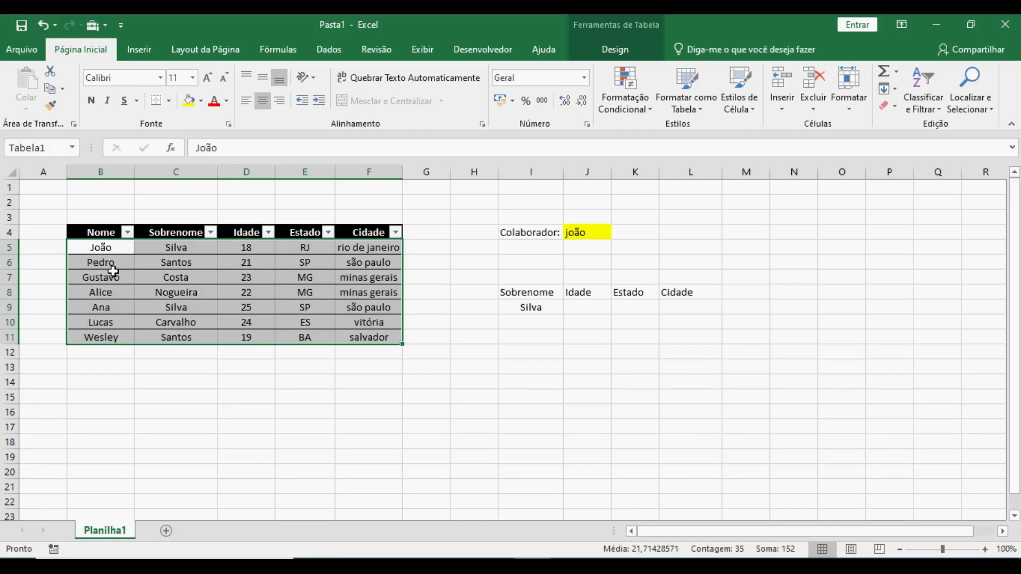
{"action": "left_click", "coordinate": [542, 310]}
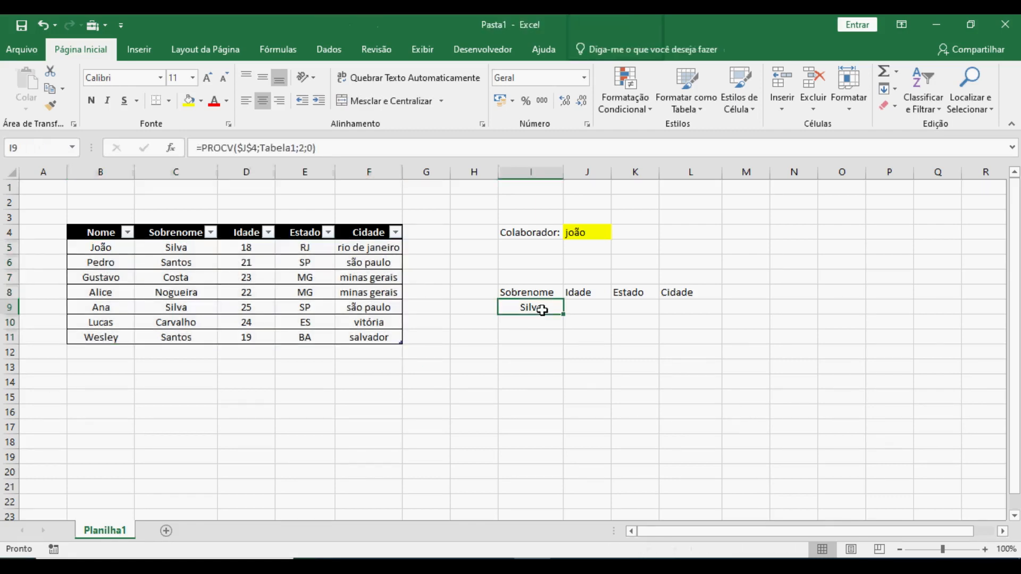
{"action": "left_click", "coordinate": [102, 247]}
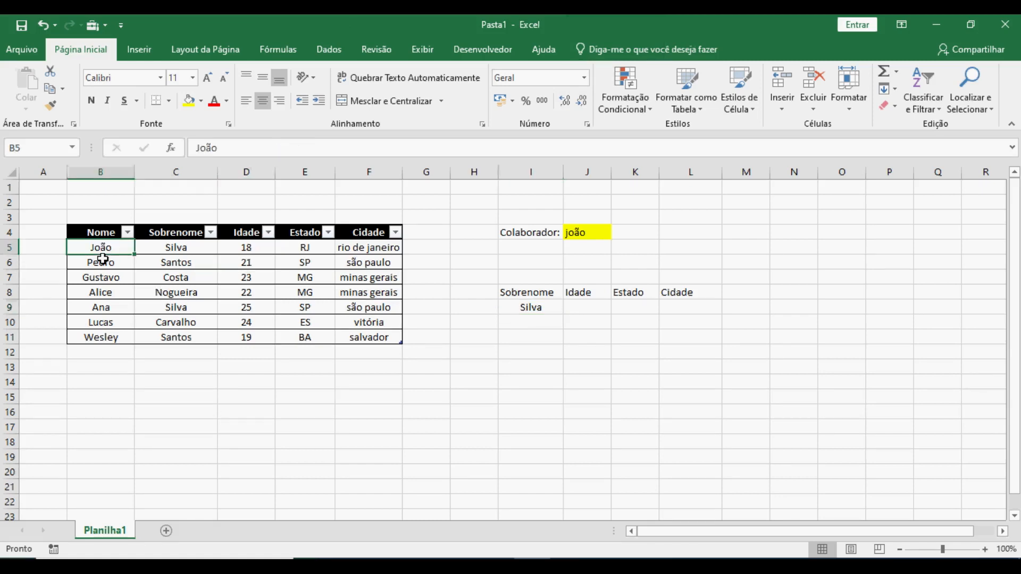
{"action": "left_click_drag", "start_coordinate": [103, 259], "coordinate": [102, 338]}
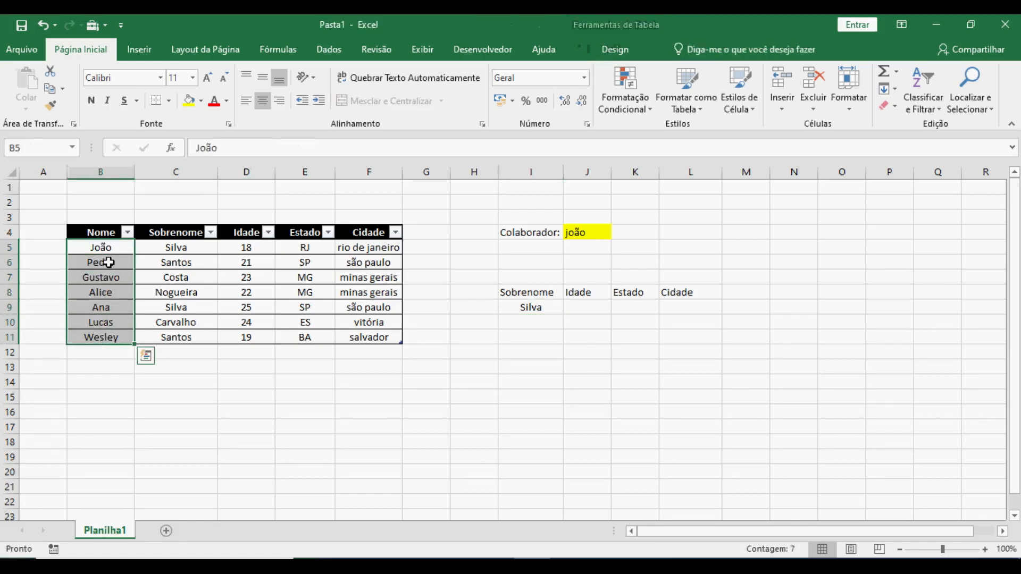
{"action": "left_click", "coordinate": [116, 246]}
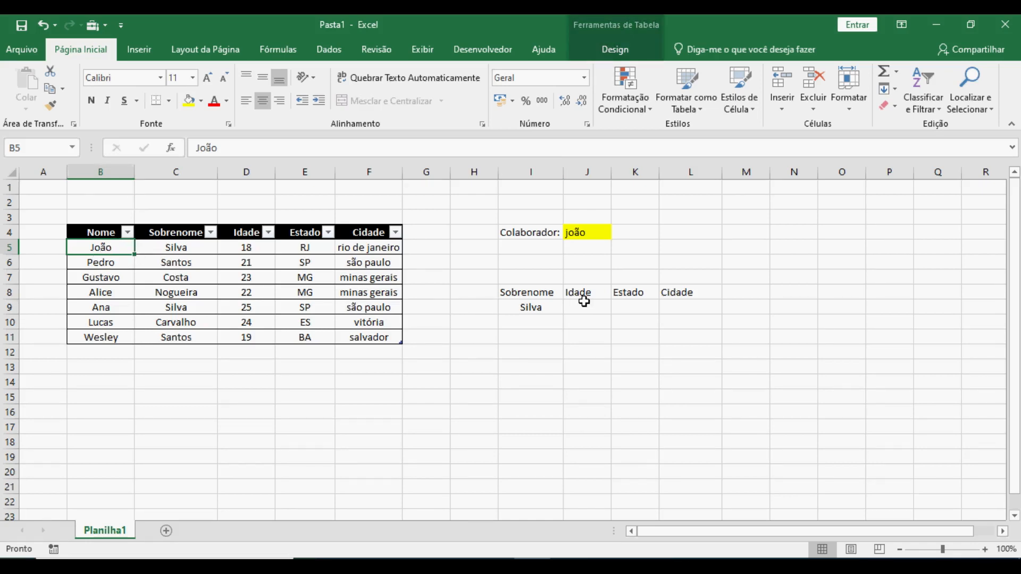
{"action": "left_click", "coordinate": [532, 306]}
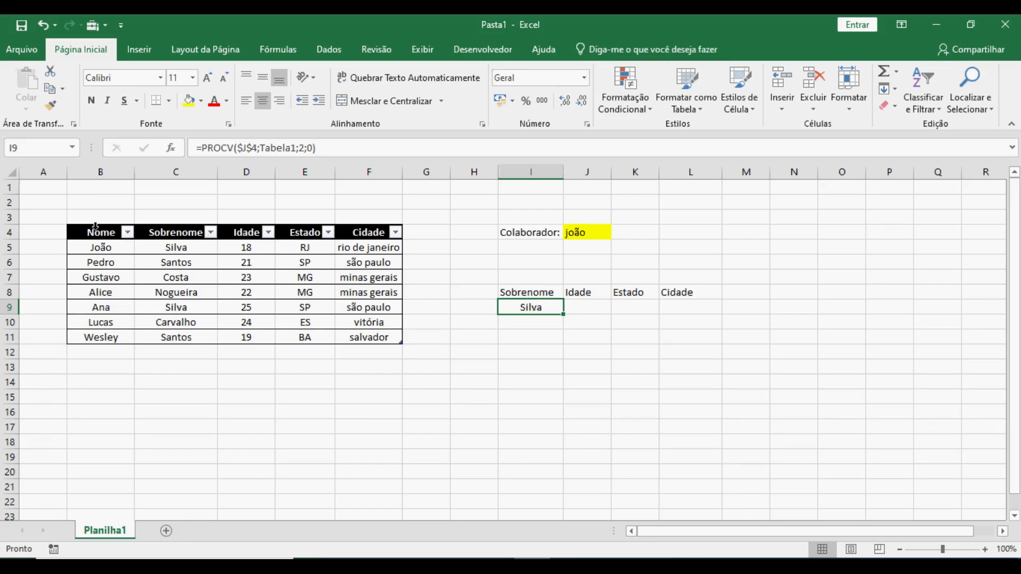
{"action": "left_click", "coordinate": [114, 248]}
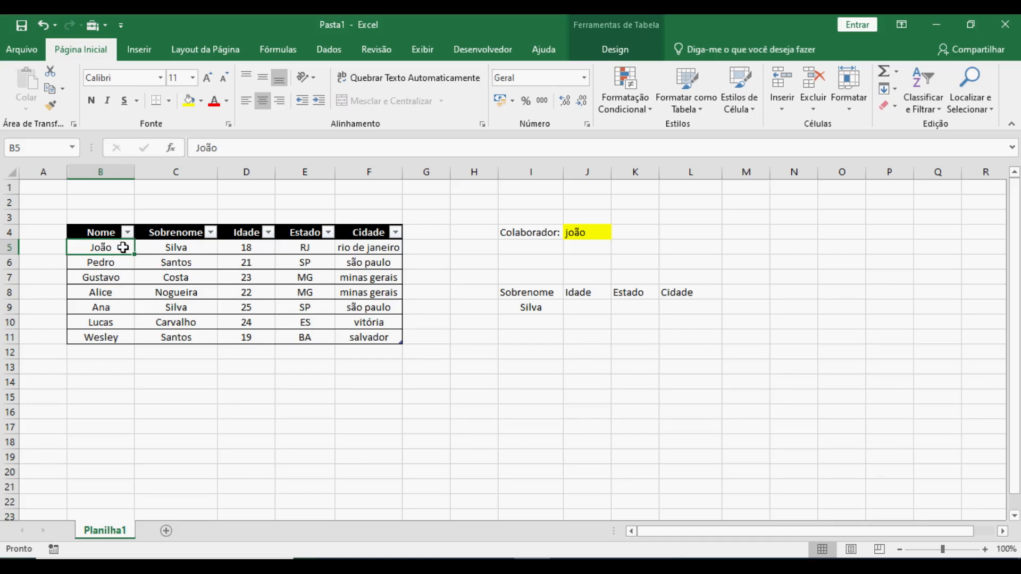
{"action": "left_click", "coordinate": [153, 248]}
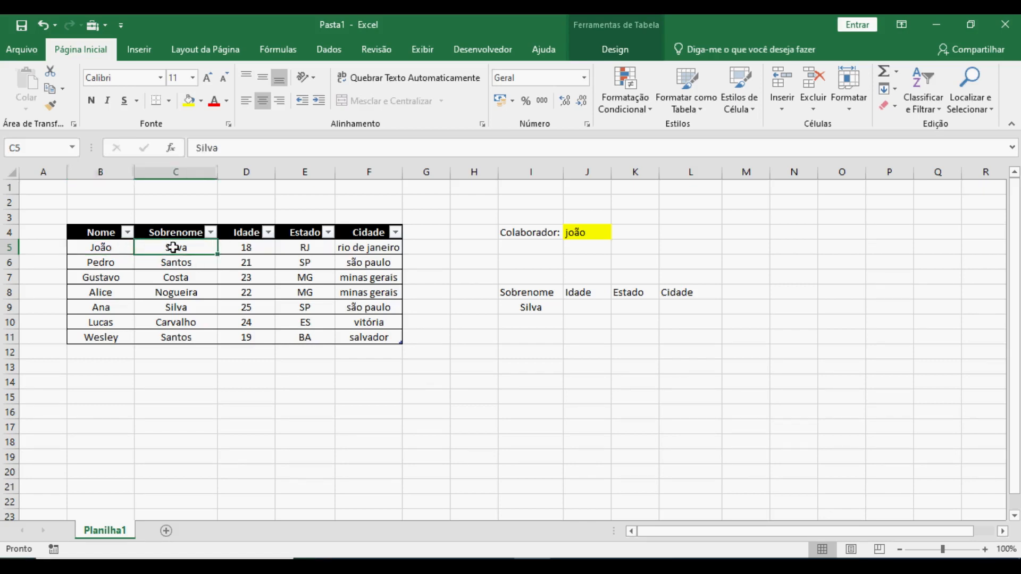
Step: Enter the formula =PROCV(J4;Tabela1;3;0) in J9 to look up the employee's age
{"action": "left_click", "coordinate": [538, 309]}
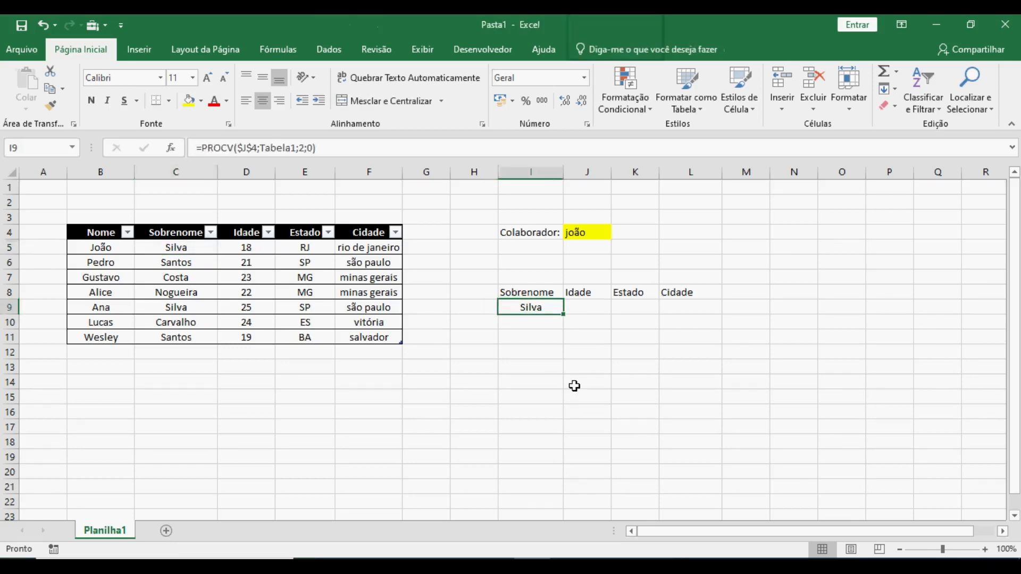
{"action": "left_click", "coordinate": [596, 304]}
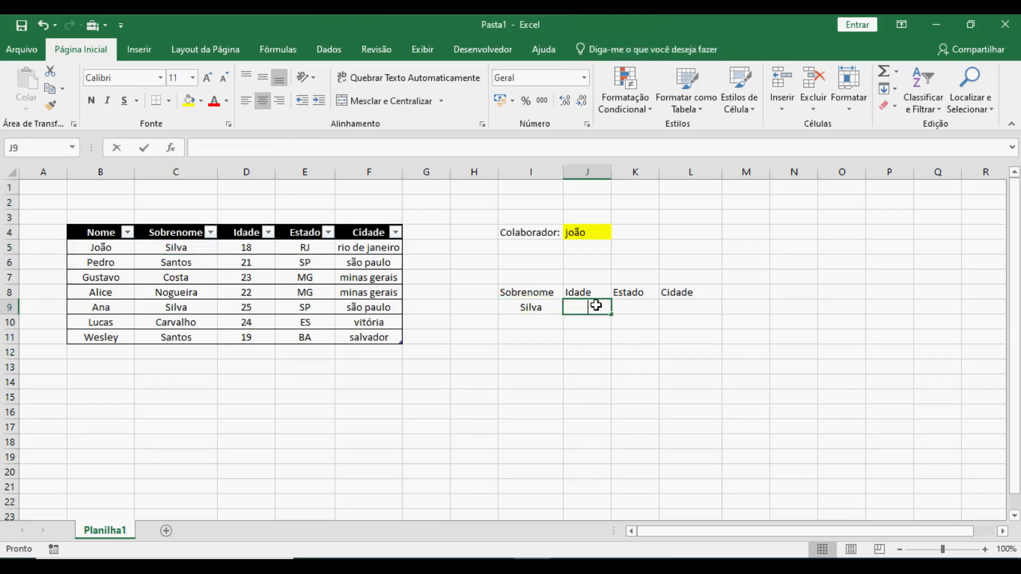
{"action": "type", "text": "=procv"}
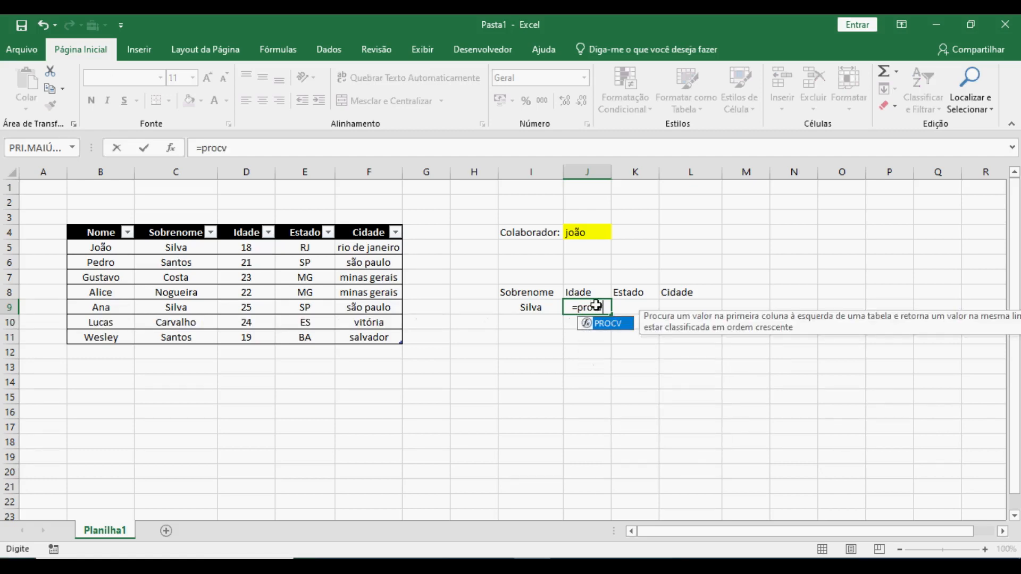
{"action": "type", "text": "("}
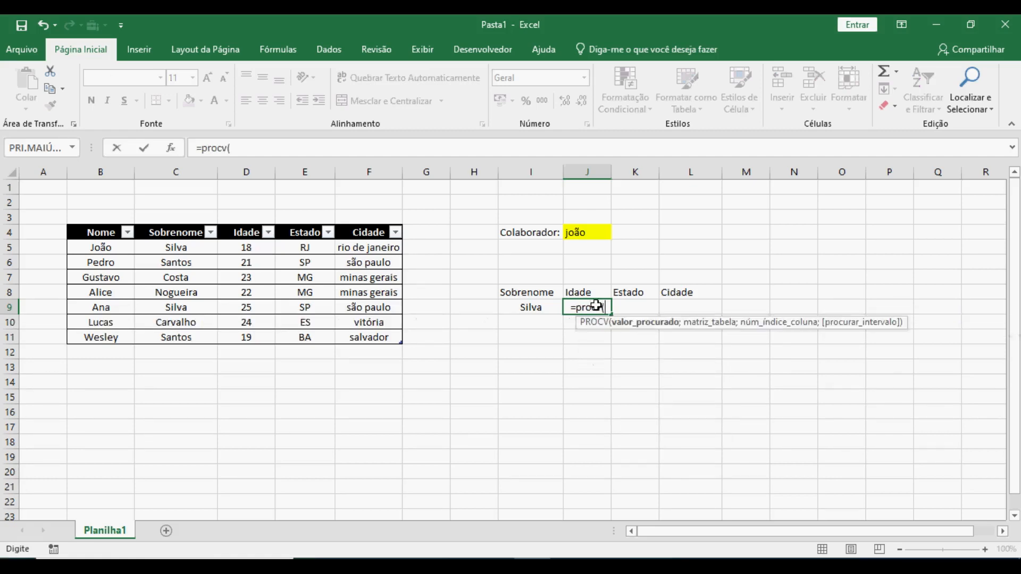
{"action": "left_click", "coordinate": [581, 231]}
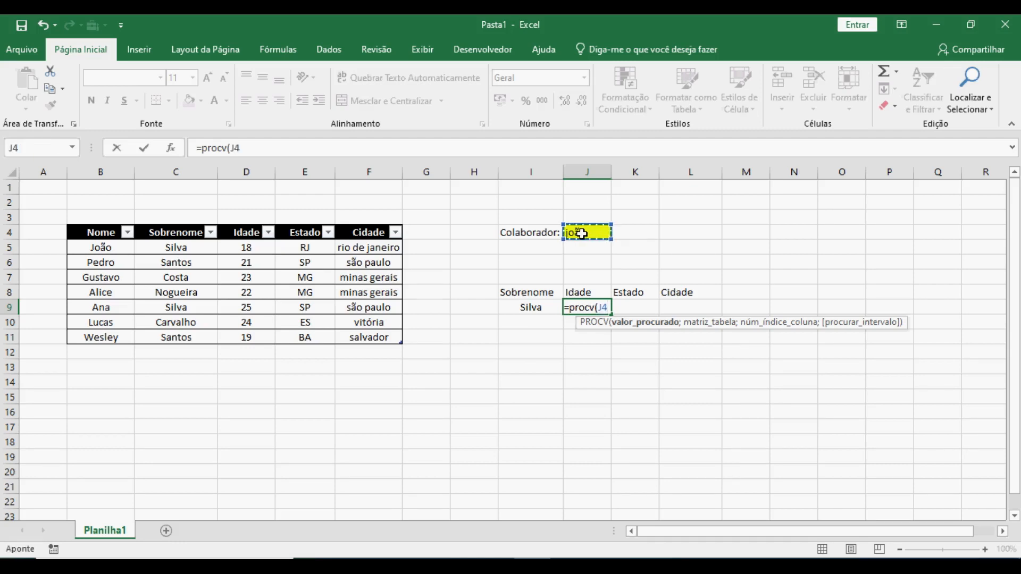
{"action": "type", "text": ";"}
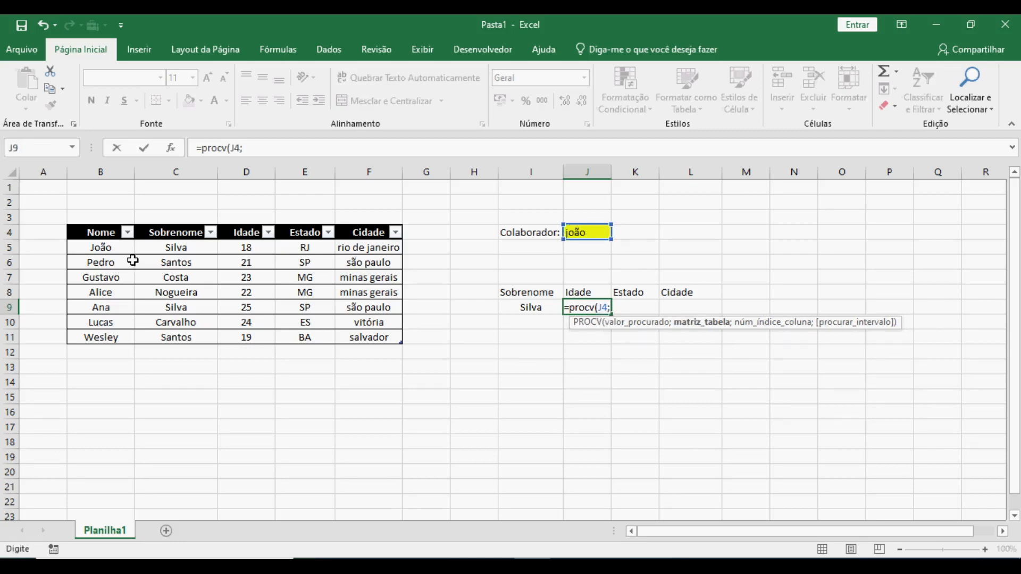
{"action": "left_click_drag", "start_coordinate": [119, 245], "coordinate": [382, 336]}
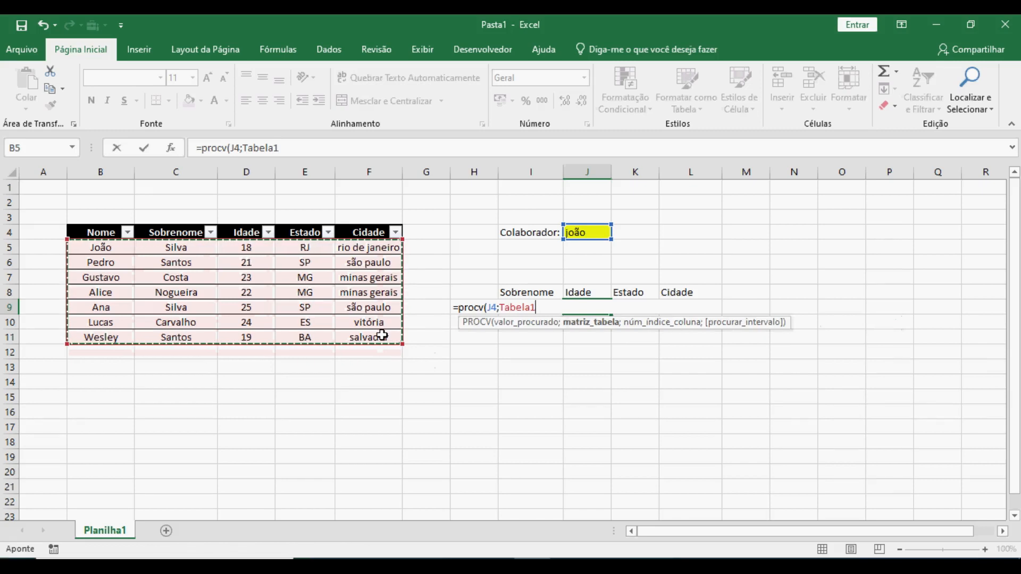
{"action": "type", "text": ";3;"}
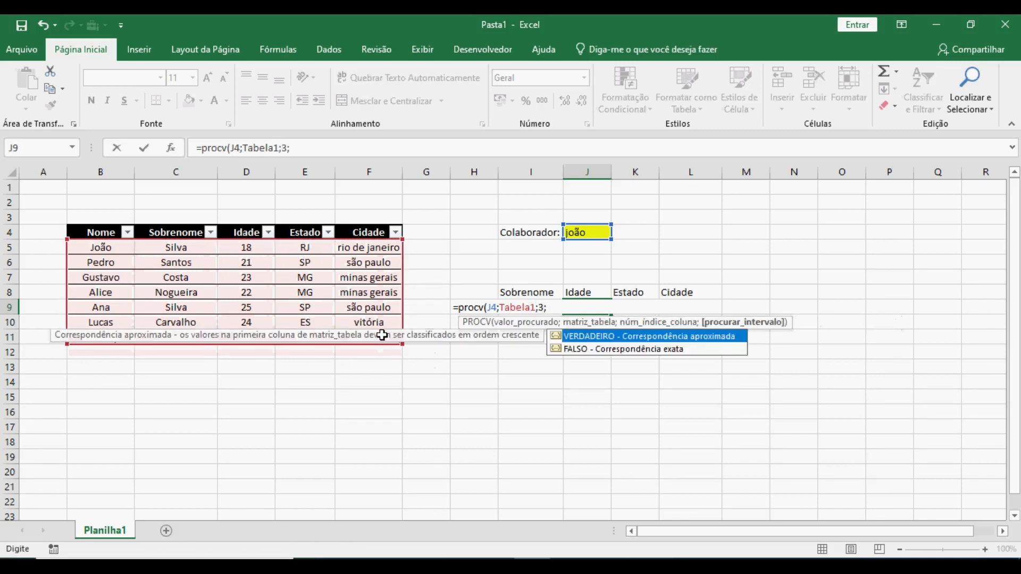
{"action": "type", "text": "0"}
{"action": "key", "text": "Return"}
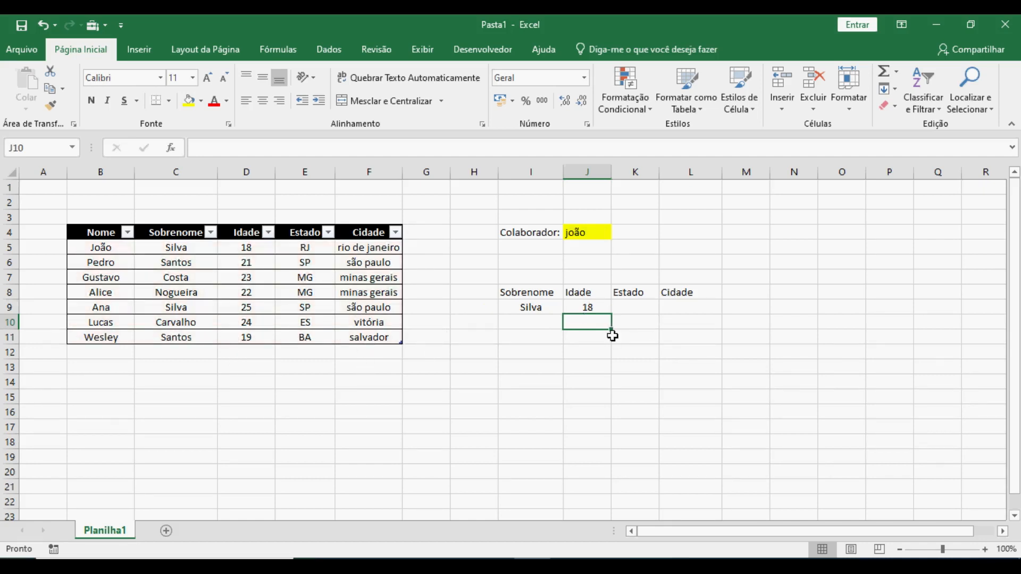
{"action": "left_click_drag", "start_coordinate": [588, 297], "coordinate": [589, 312]}
{"action": "left_click", "coordinate": [588, 297]}
{"action": "left_click", "coordinate": [587, 312]}
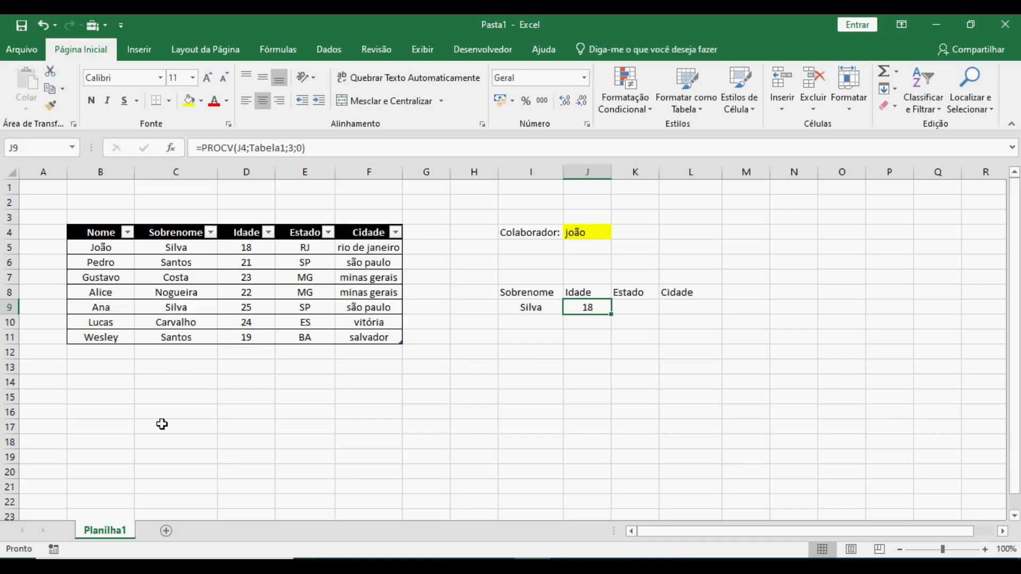
Step: Try to look up the employee's state in K9 with =PROCV(J4;Tabela1[[Sobrenome]:[Cidade]];0)
{"action": "left_click", "coordinate": [528, 311]}
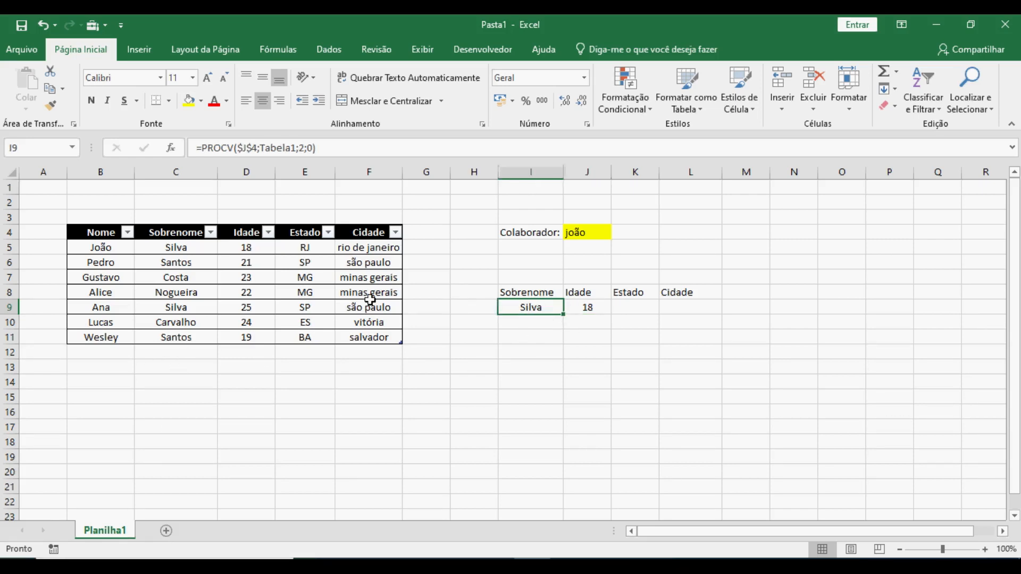
{"action": "left_click", "coordinate": [645, 308]}
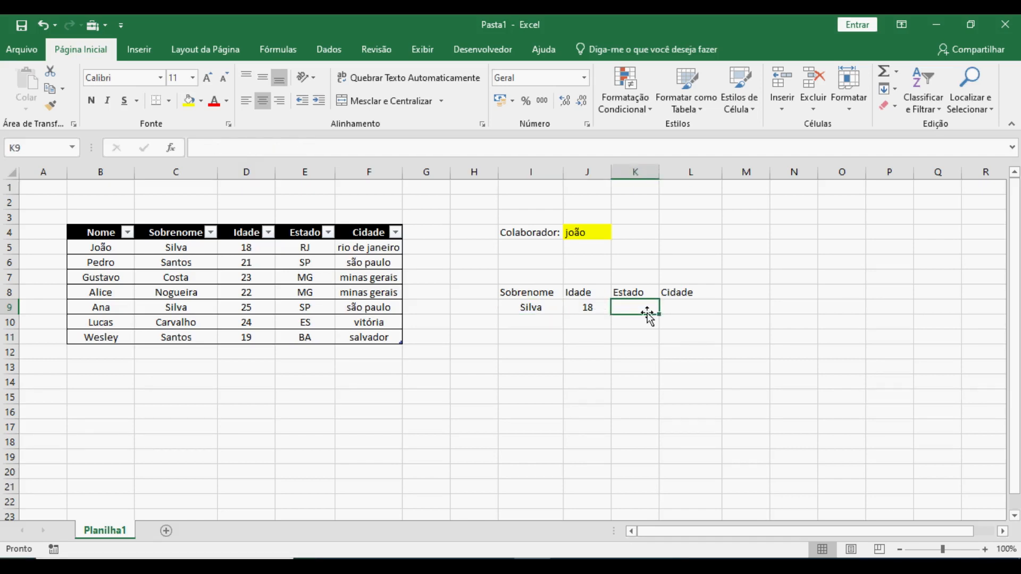
{"action": "type", "text": "=proc"}
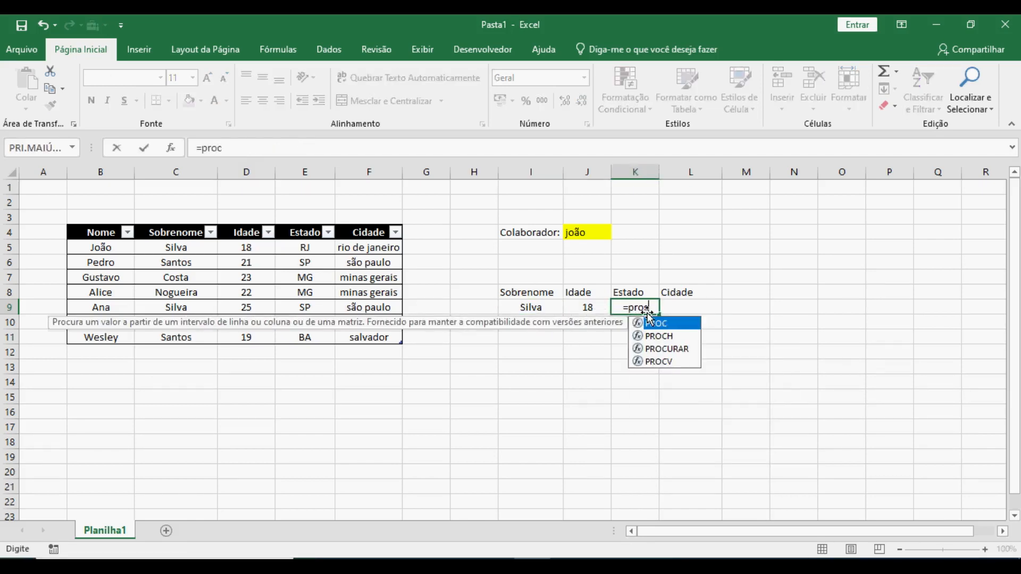
{"action": "type", "text": "v("}
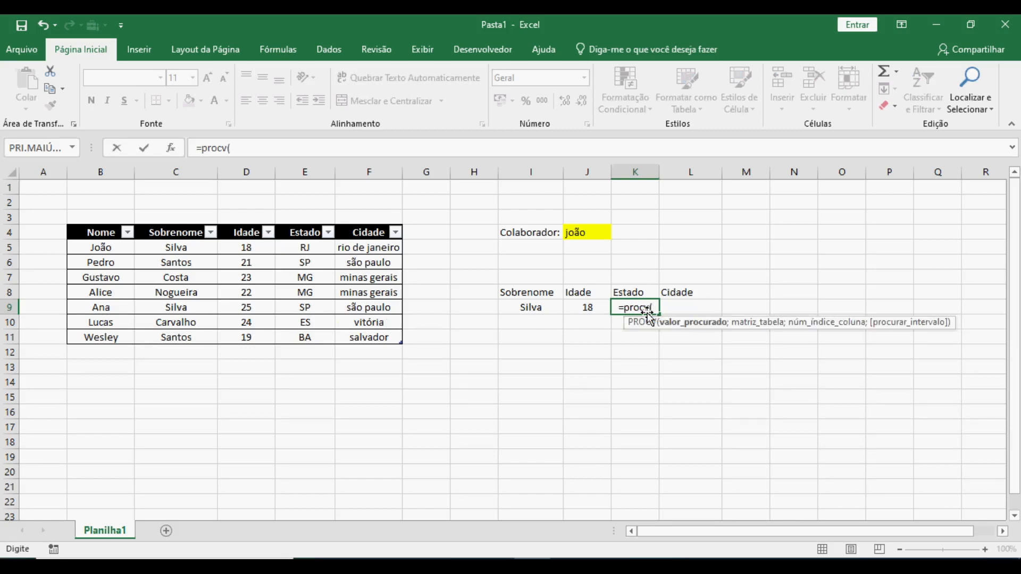
{"action": "left_click", "coordinate": [585, 233]}
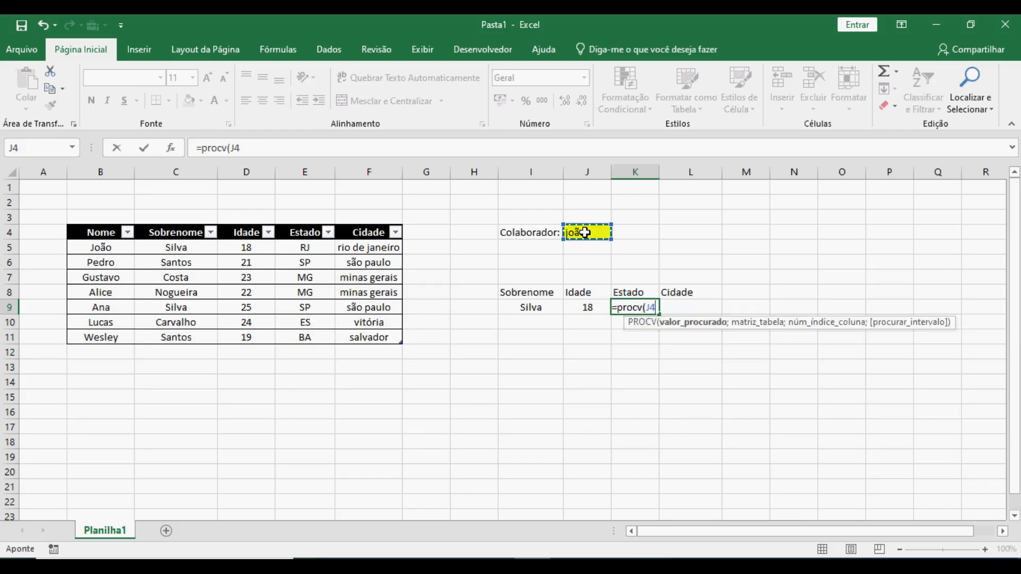
{"action": "type", "text": ";"}
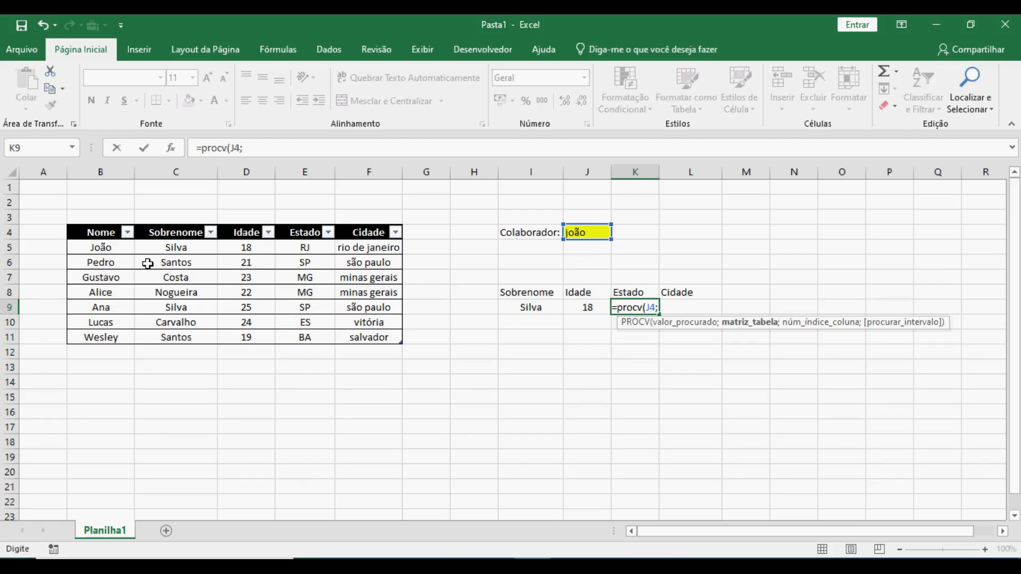
{"action": "left_click_drag", "start_coordinate": [177, 246], "coordinate": [401, 335]}
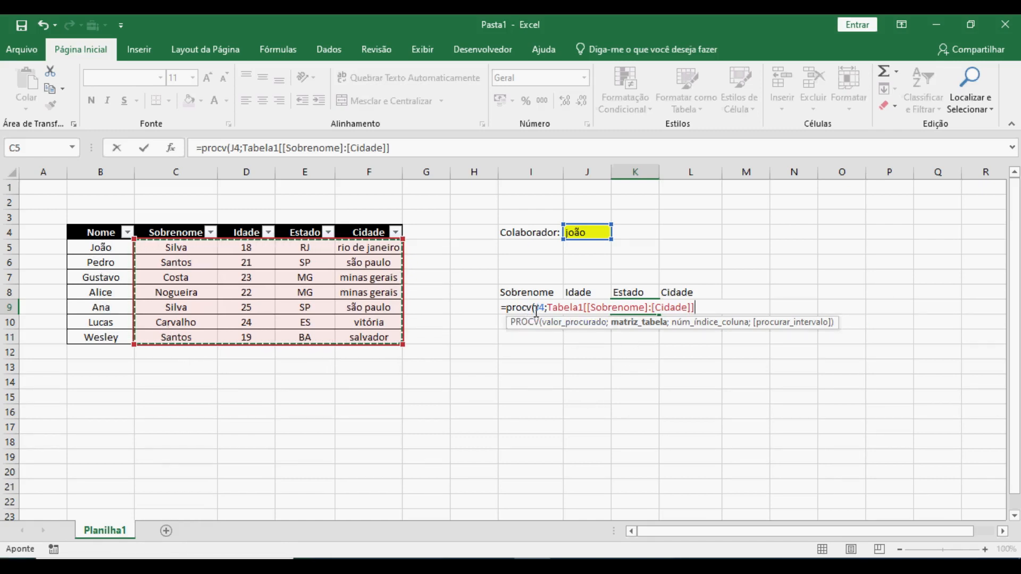
{"action": "type", "text": ";0"}
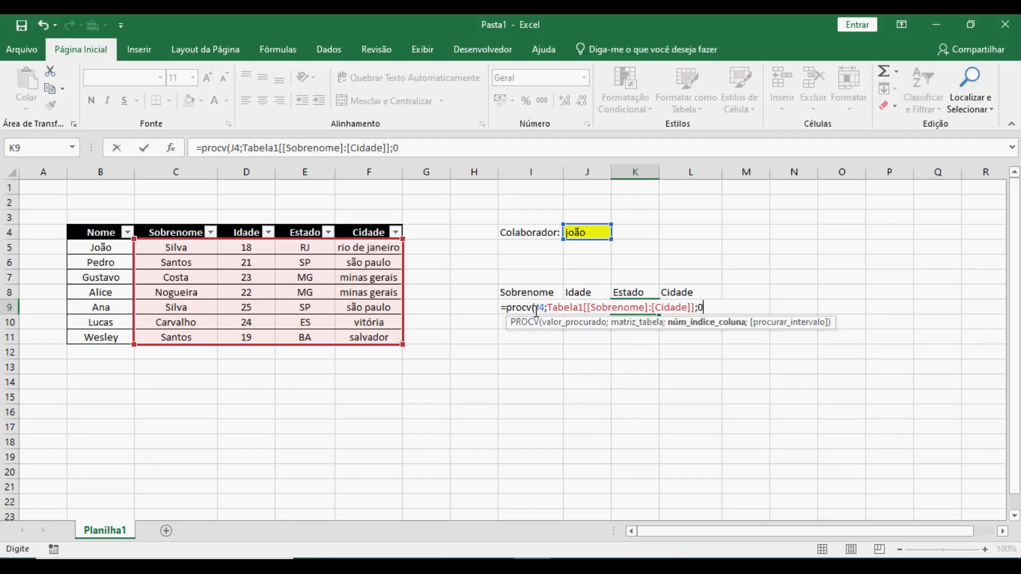
{"action": "key", "text": "Return"}
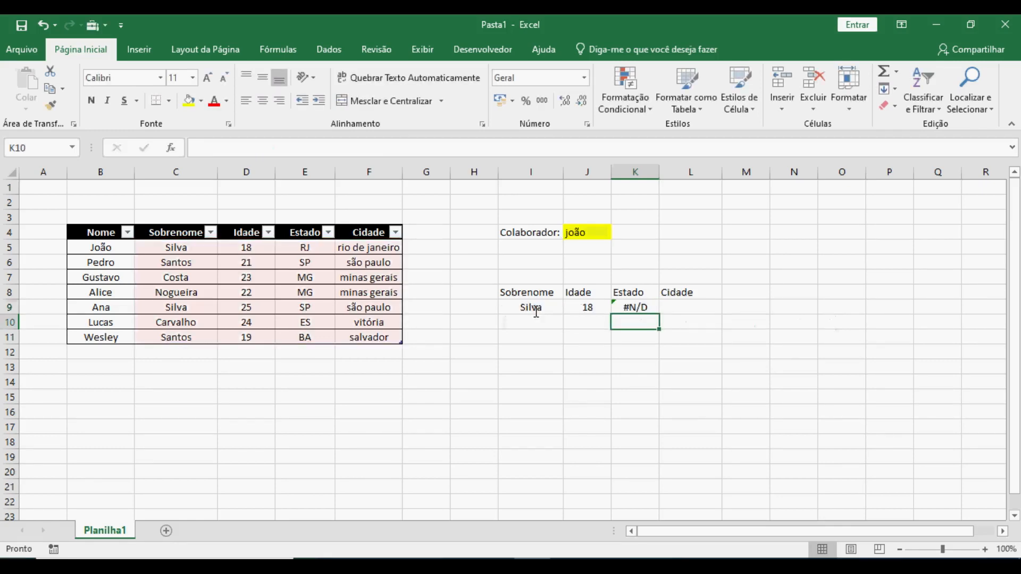
Step: Correct the state lookup in K9 to cover the whole table, using =PROCV(J4;Tabela1;4;0)
{"action": "left_click", "coordinate": [637, 306]}
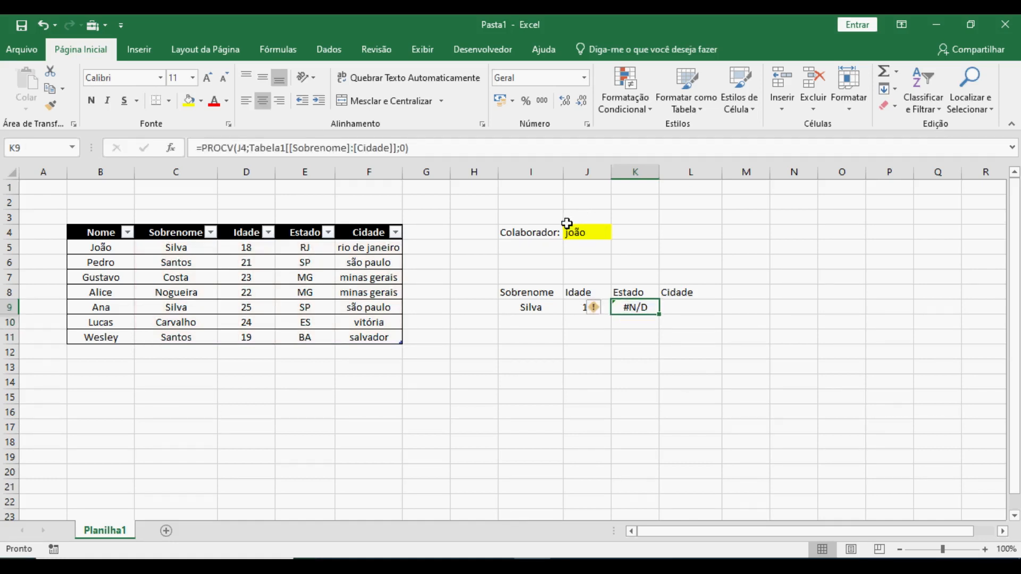
{"action": "left_click_drag", "start_coordinate": [566, 222], "coordinate": [612, 253]}
{"action": "left_click", "coordinate": [612, 277]}
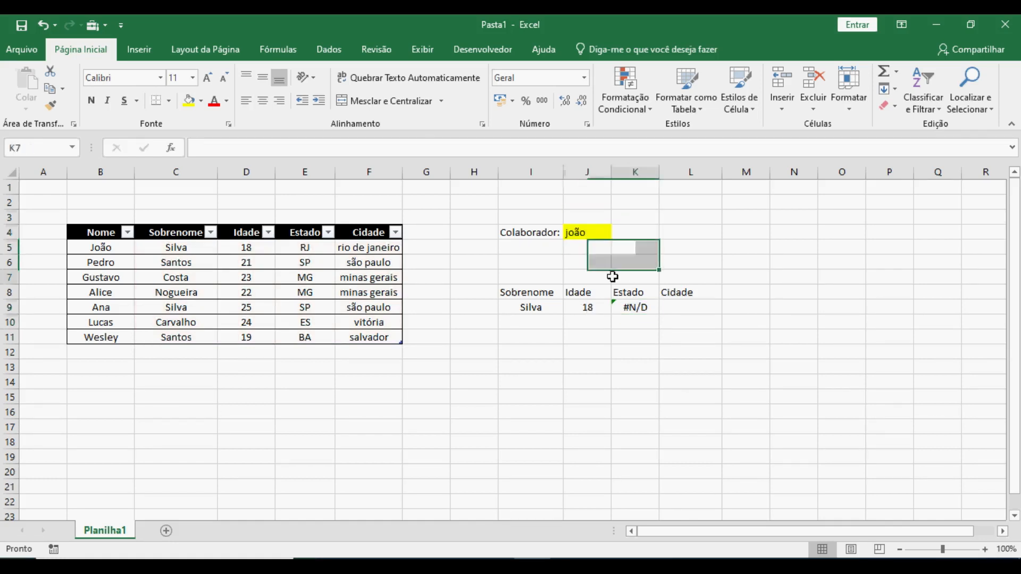
{"action": "left_click", "coordinate": [624, 317]}
{"action": "left_click", "coordinate": [631, 306]}
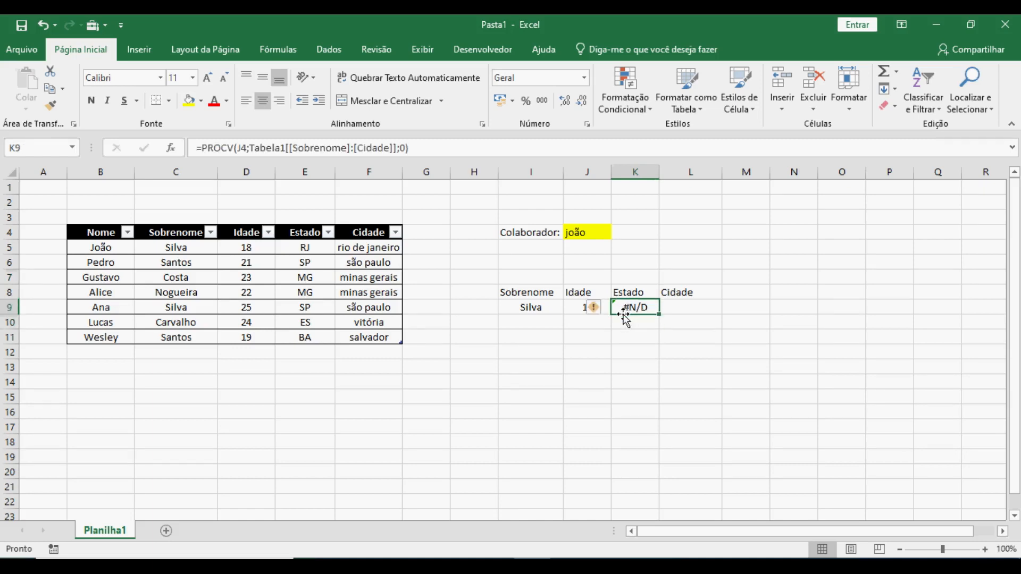
{"action": "left_click", "coordinate": [289, 151]}
{"action": "left_click_drag", "start_coordinate": [429, 148], "coordinate": [261, 149]}
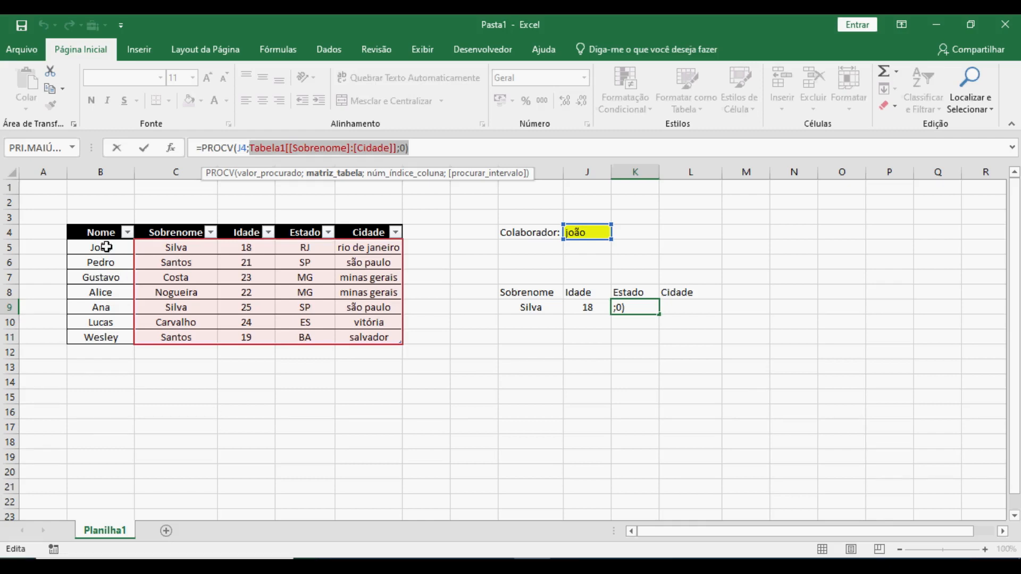
{"action": "left_click_drag", "start_coordinate": [107, 246], "coordinate": [400, 340]}
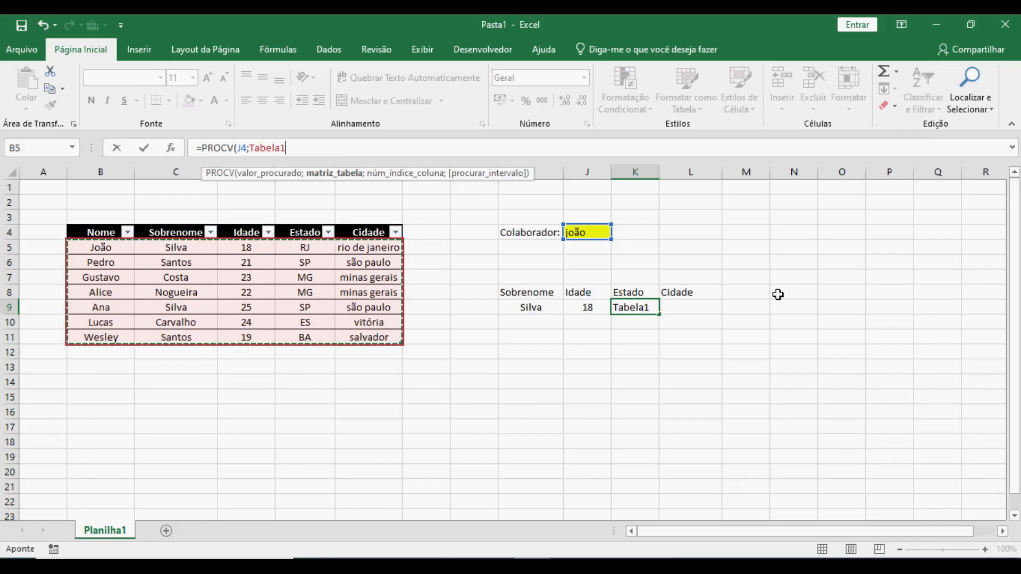
{"action": "type", "text": ";4;"}
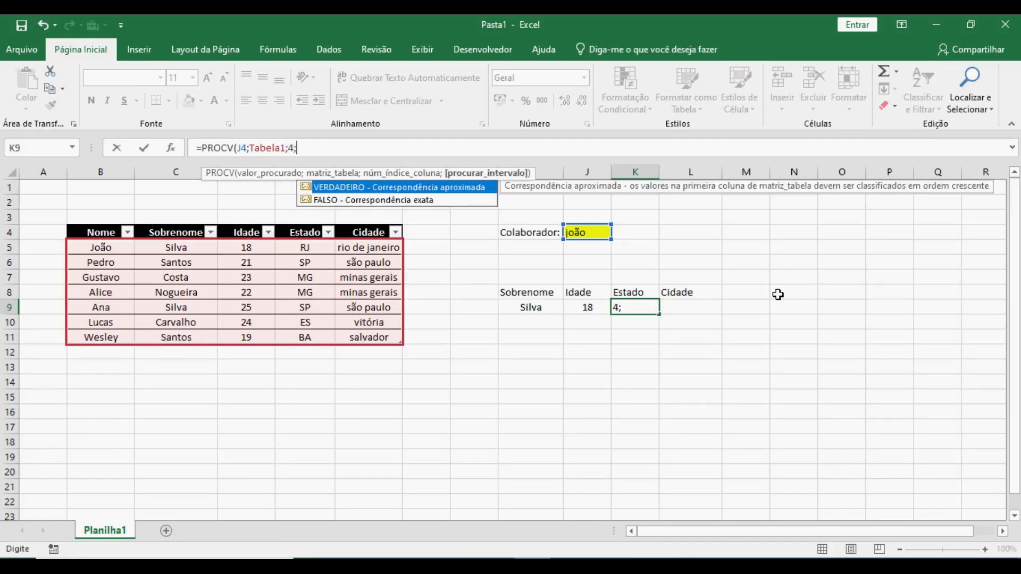
{"action": "type", "text": "0"}
{"action": "key", "text": "Return"}
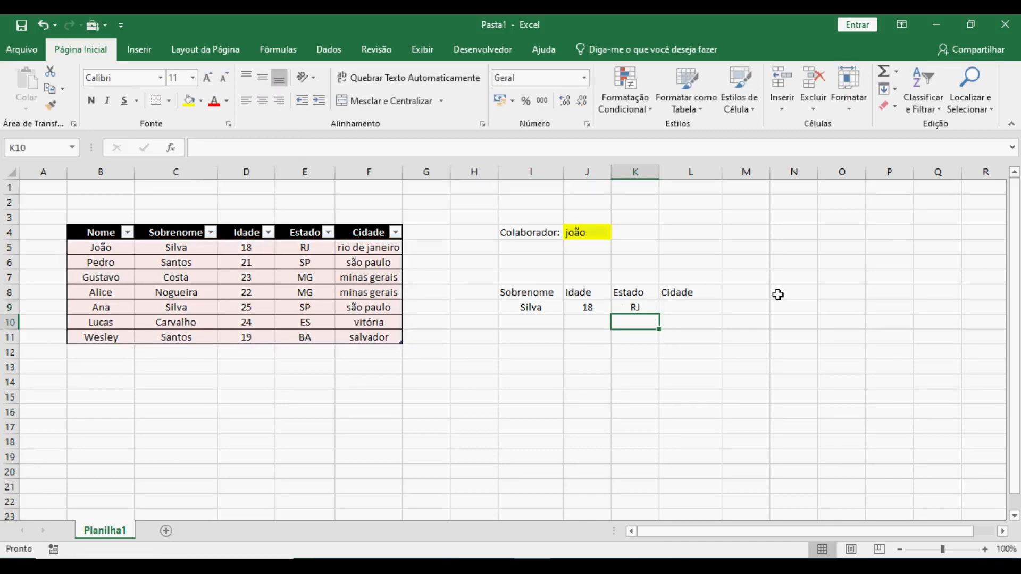
{"action": "left_click", "coordinate": [645, 308]}
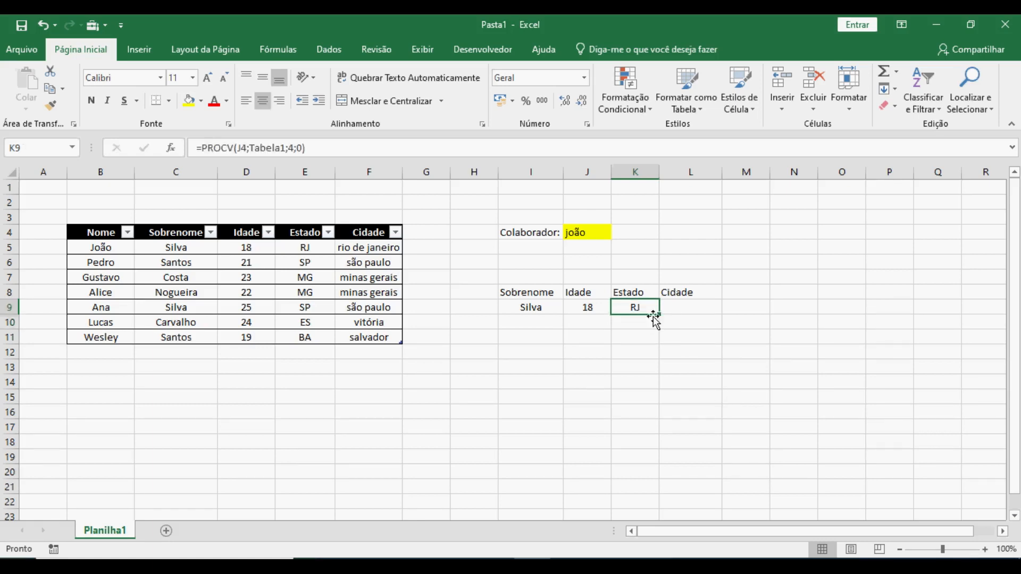
Step: Clear the age and state lookup formulas from J9 and K9
{"action": "left_click", "coordinate": [592, 305]}
{"action": "key", "text": "Delete"}
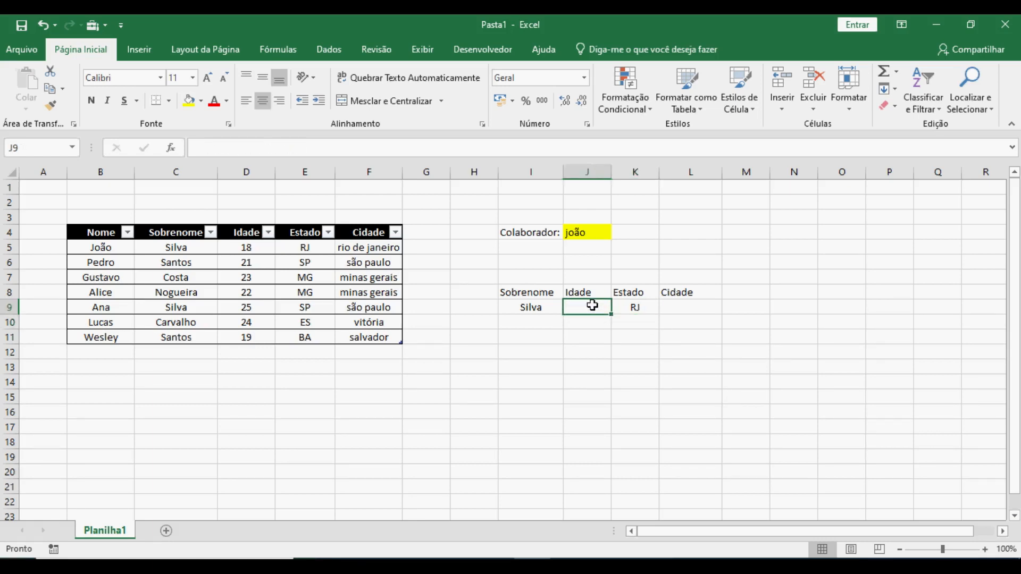
{"action": "left_click", "coordinate": [633, 305]}
{"action": "key", "text": "Delete"}
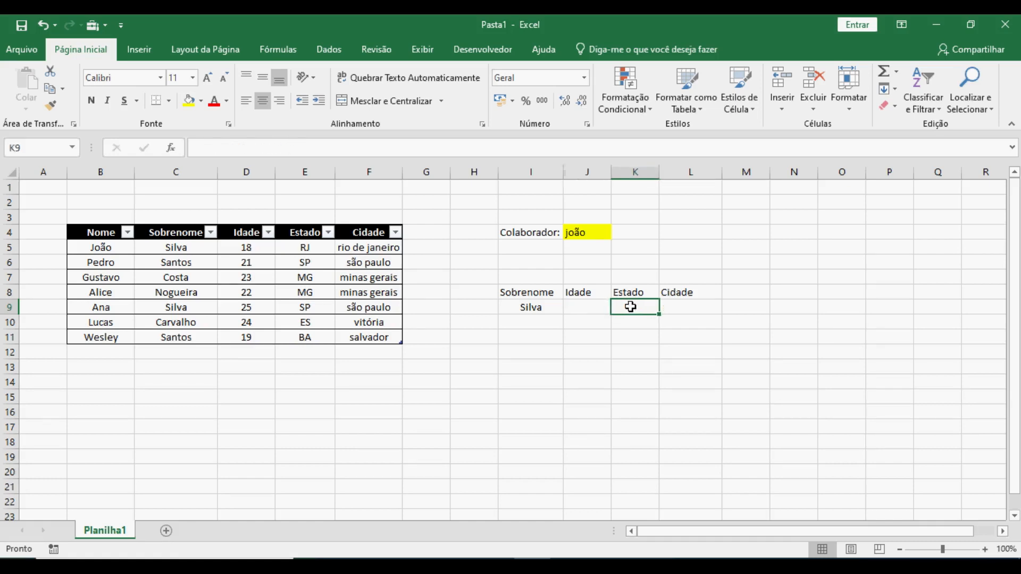
Step: Fill the surname lookup formula from I9 across J9:L9 for the Idade, Estado and Cidade results
{"action": "left_click", "coordinate": [563, 307]}
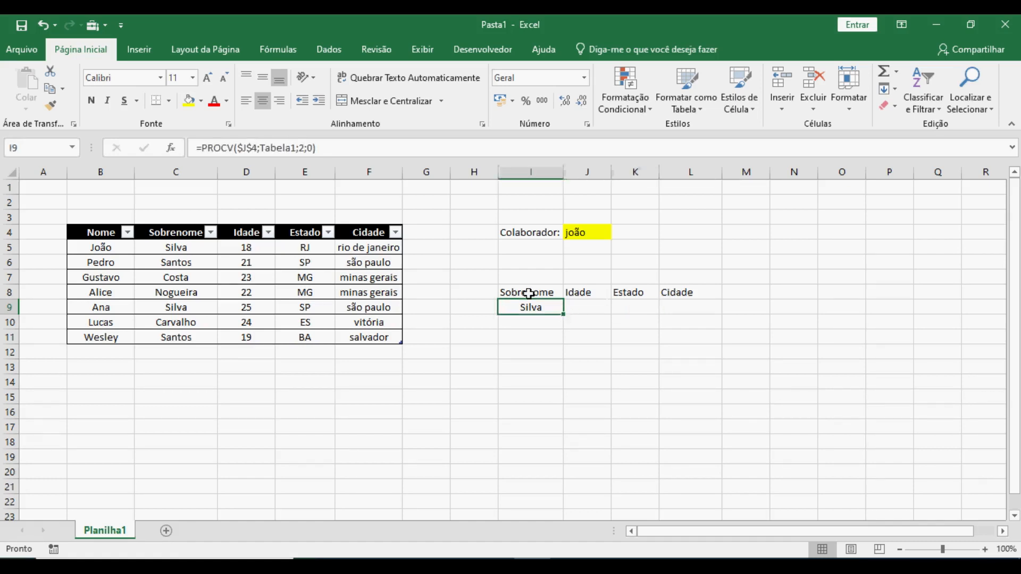
{"action": "left_click_drag", "start_coordinate": [565, 316], "coordinate": [715, 308]}
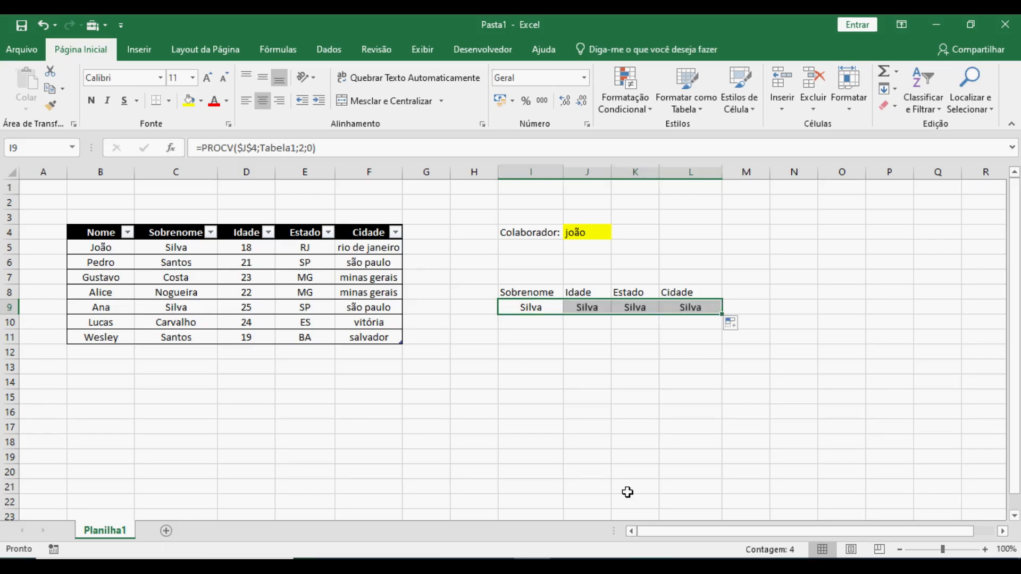
{"action": "left_click", "coordinate": [630, 339]}
{"action": "left_click", "coordinate": [690, 307]}
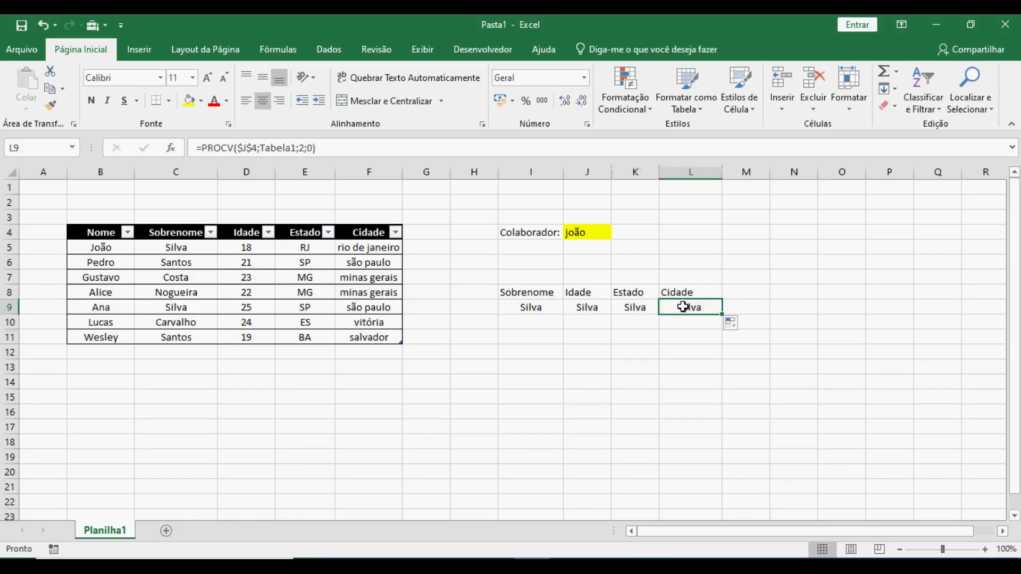
Step: Open the surname formula in I9 for editing at its column index argument
{"action": "left_click", "coordinate": [530, 307]}
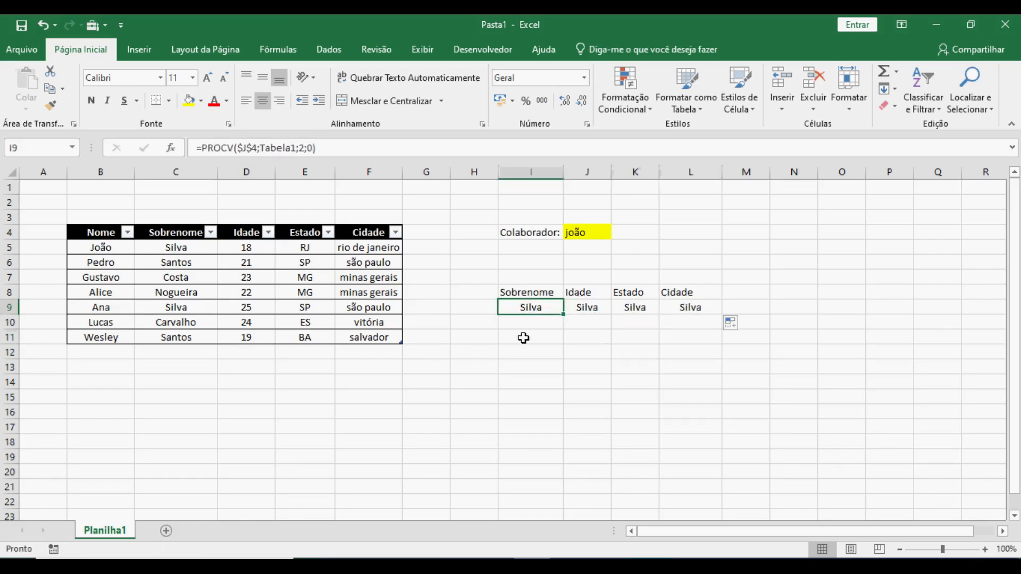
{"action": "left_click", "coordinate": [301, 149]}
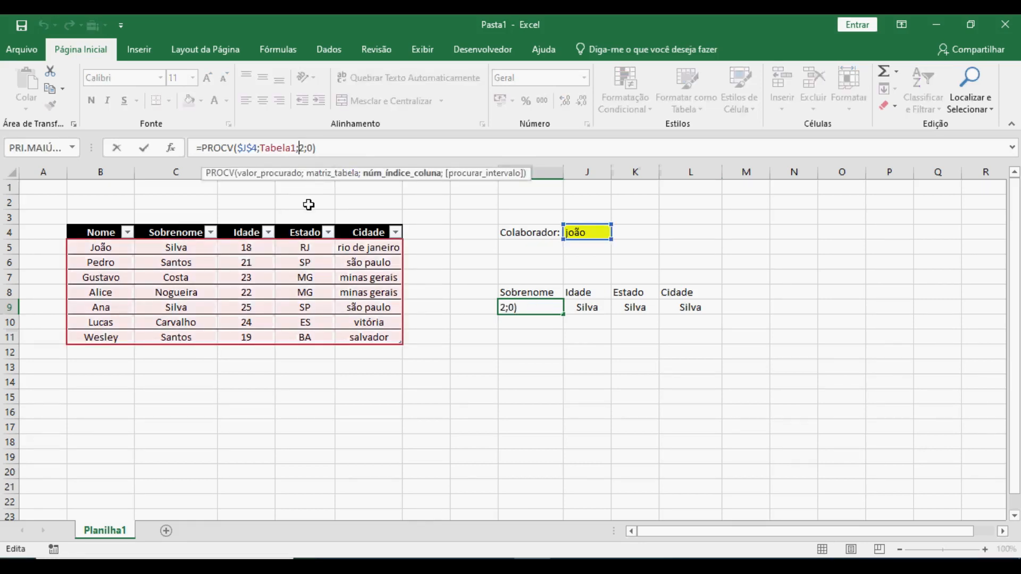
{"action": "left_click", "coordinate": [153, 292]}
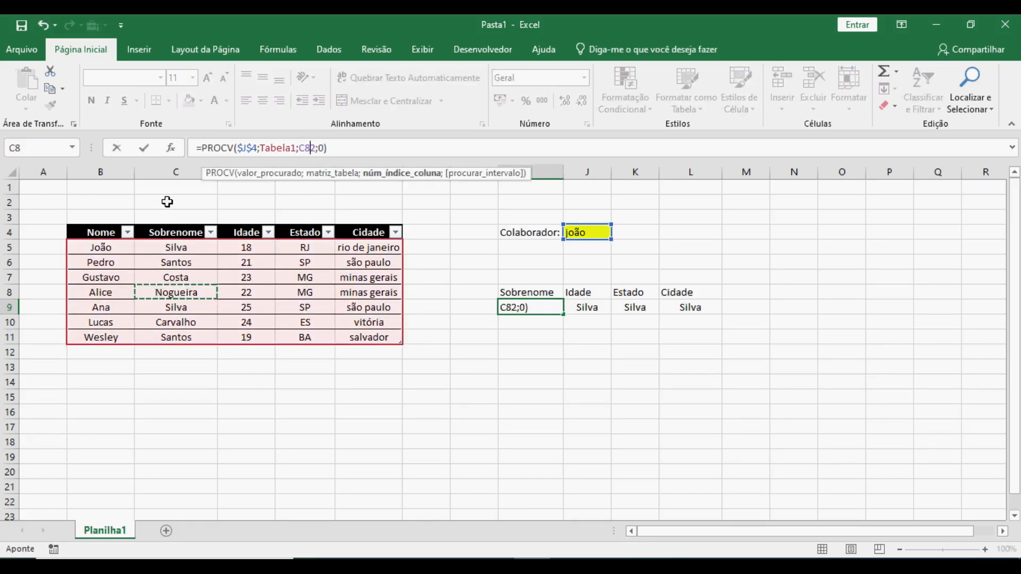
{"action": "left_click_drag", "start_coordinate": [168, 189], "coordinate": [169, 367]}
{"action": "left_click", "coordinate": [172, 397]}
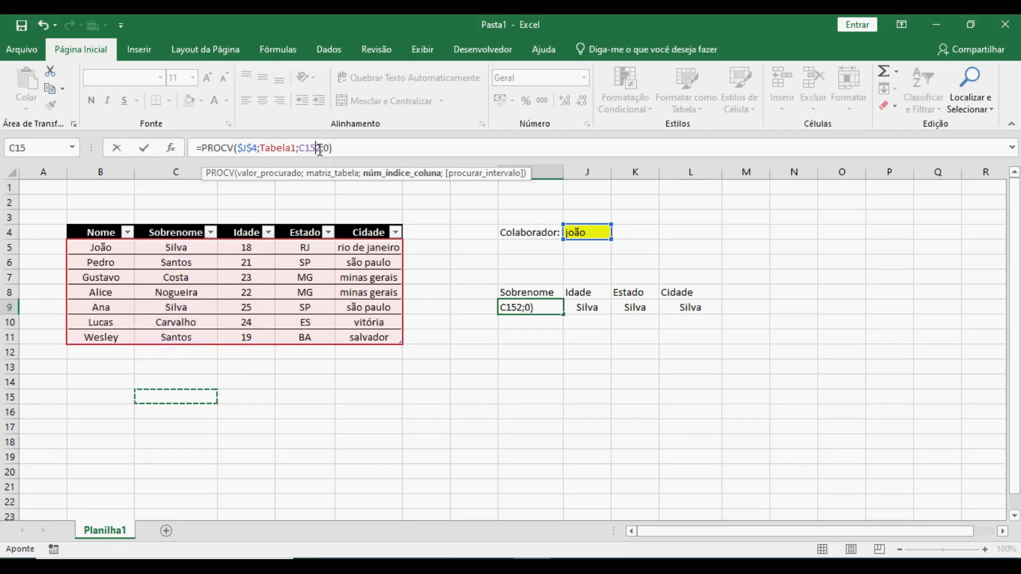
{"action": "left_click_drag", "start_coordinate": [316, 148], "coordinate": [304, 142]}
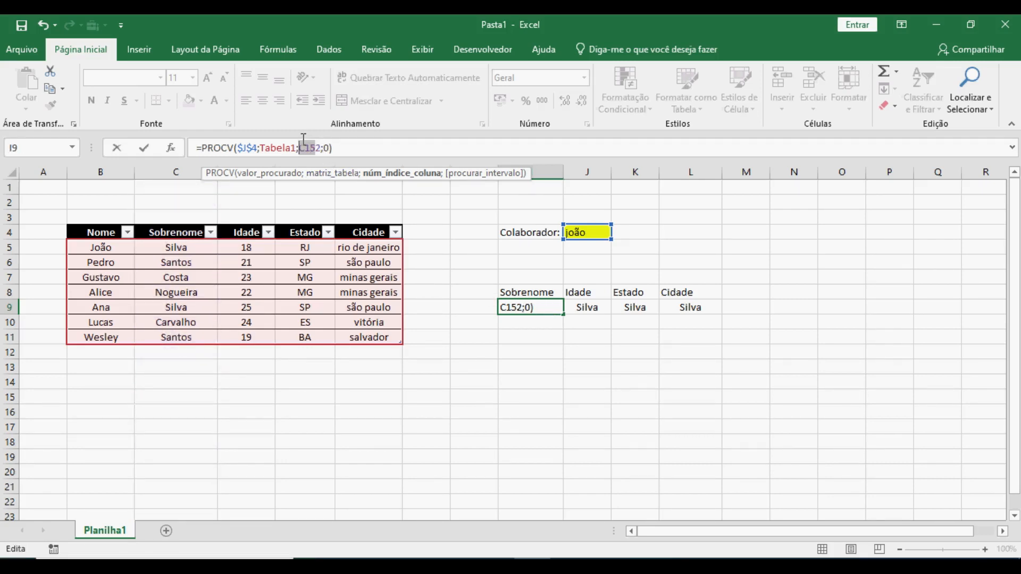
{"action": "left_click", "coordinate": [591, 231]}
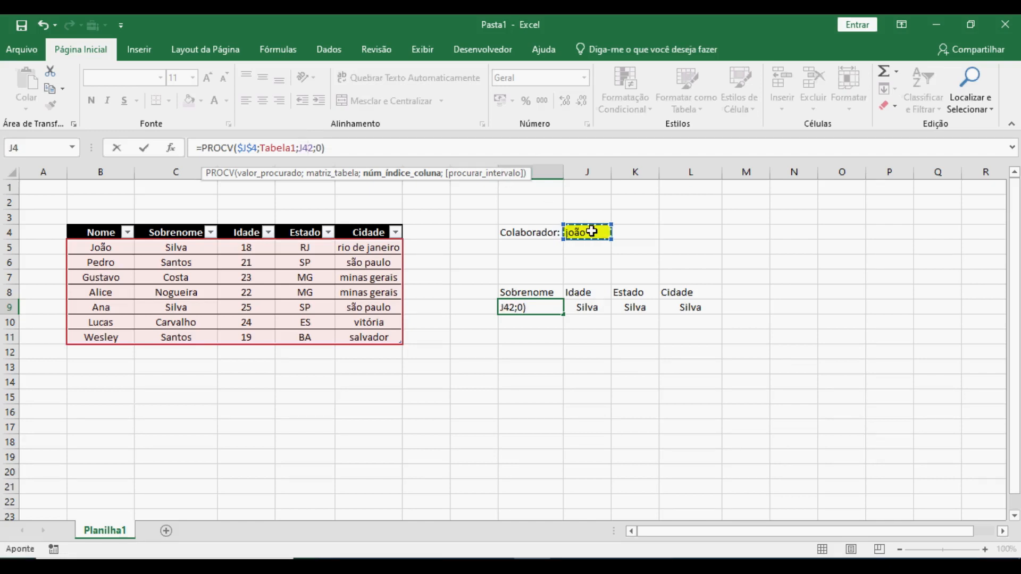
{"action": "key", "text": "BackSpace"}
{"action": "key", "text": "BackSpace"}
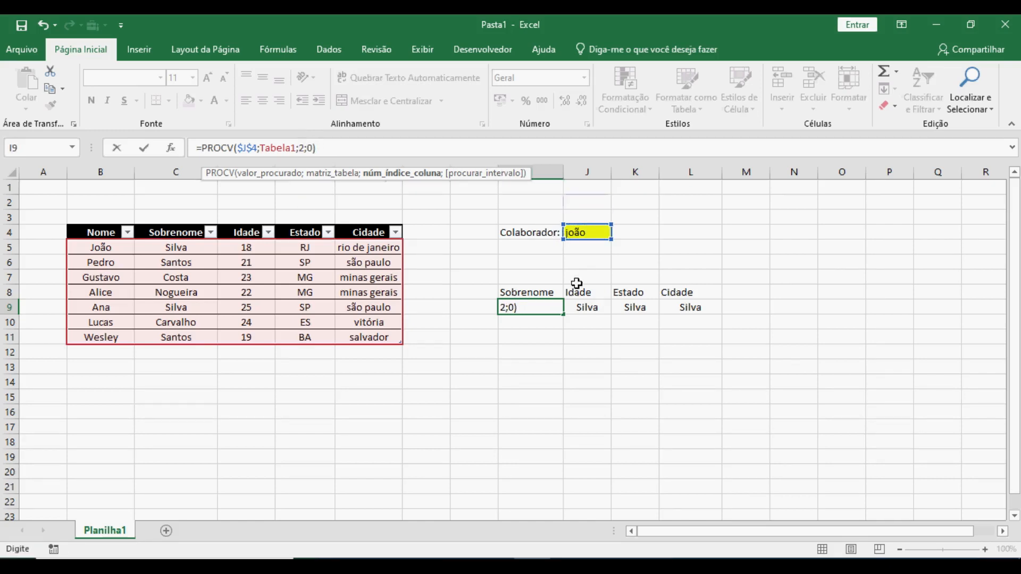
Step: Replace the fixed column index 2 in the I9 formula with the COL function
{"action": "key", "text": "Delete"}
{"action": "type", "text": "co"}
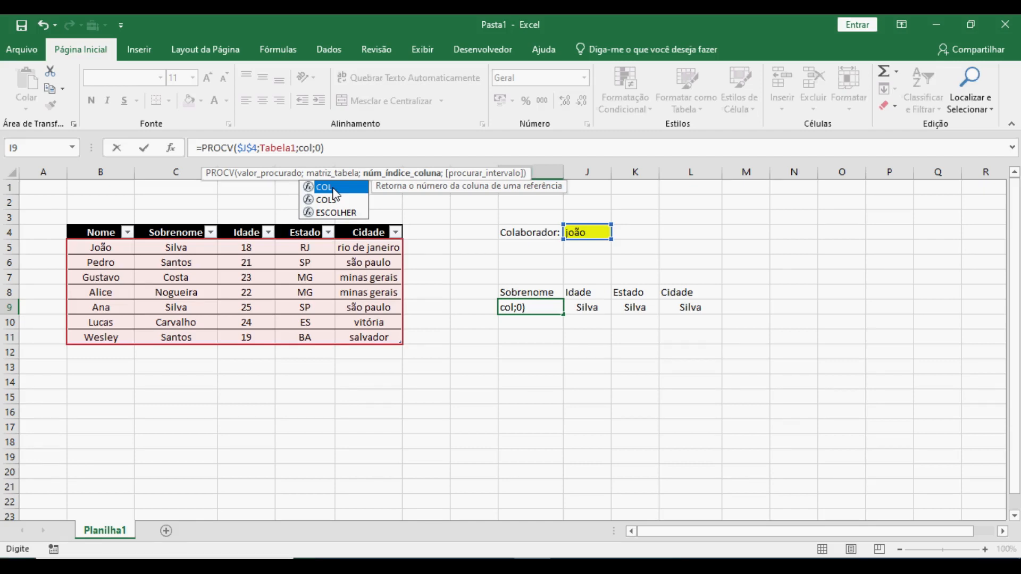
{"action": "type", "text": "l"}
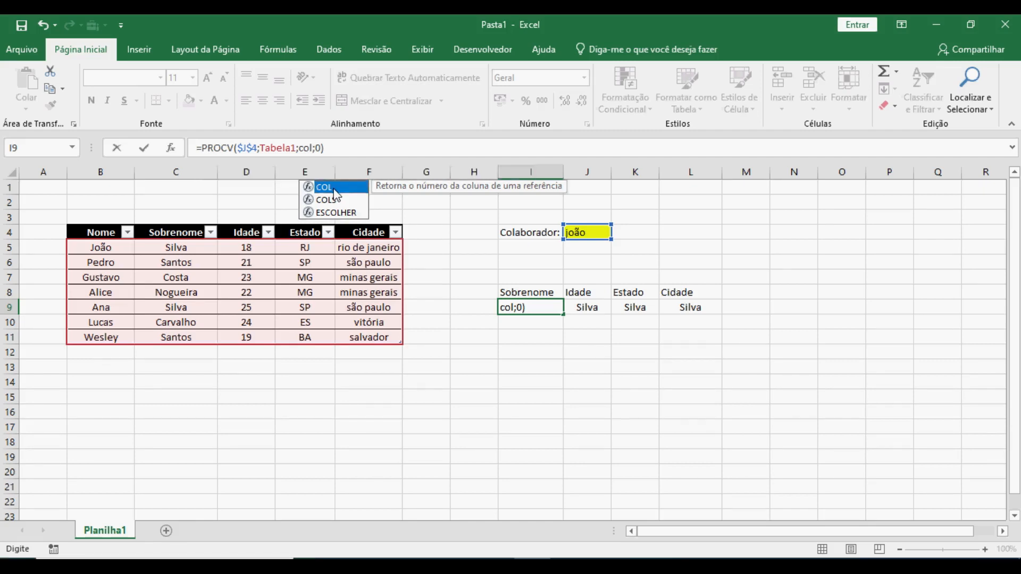
{"action": "key", "text": "Tab"}
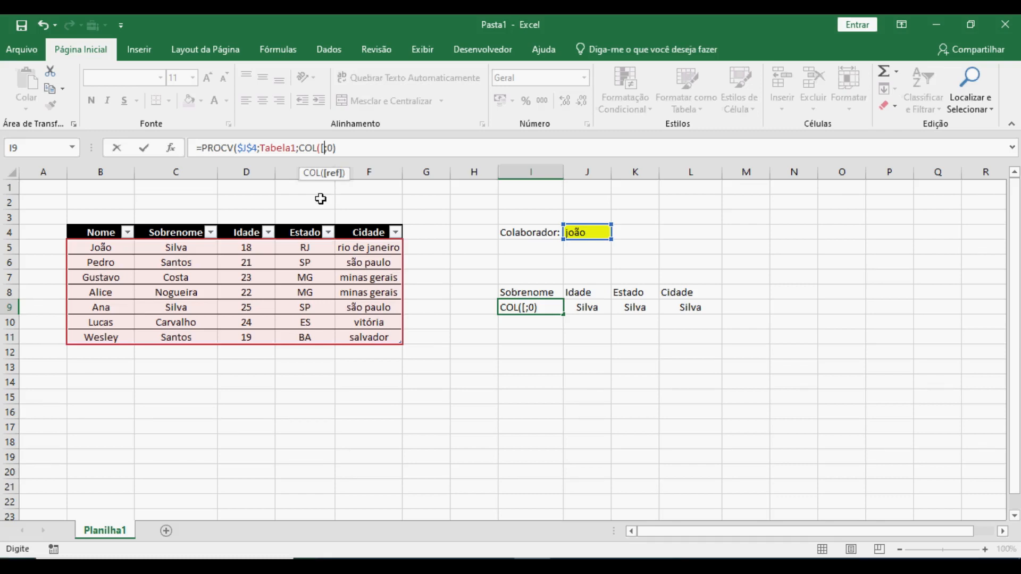
{"action": "left_click", "coordinate": [106, 250]}
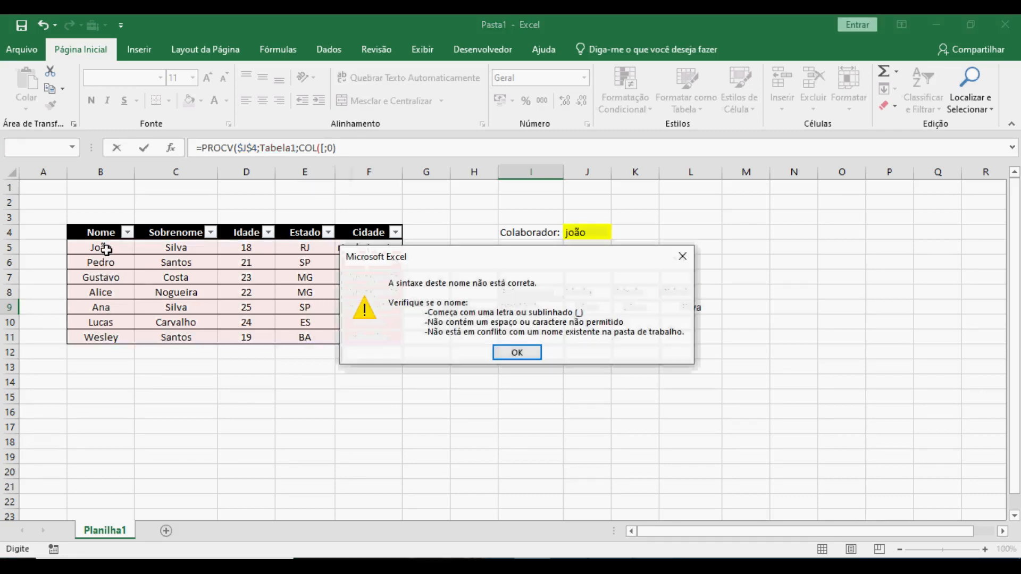
{"action": "left_click", "coordinate": [516, 352]}
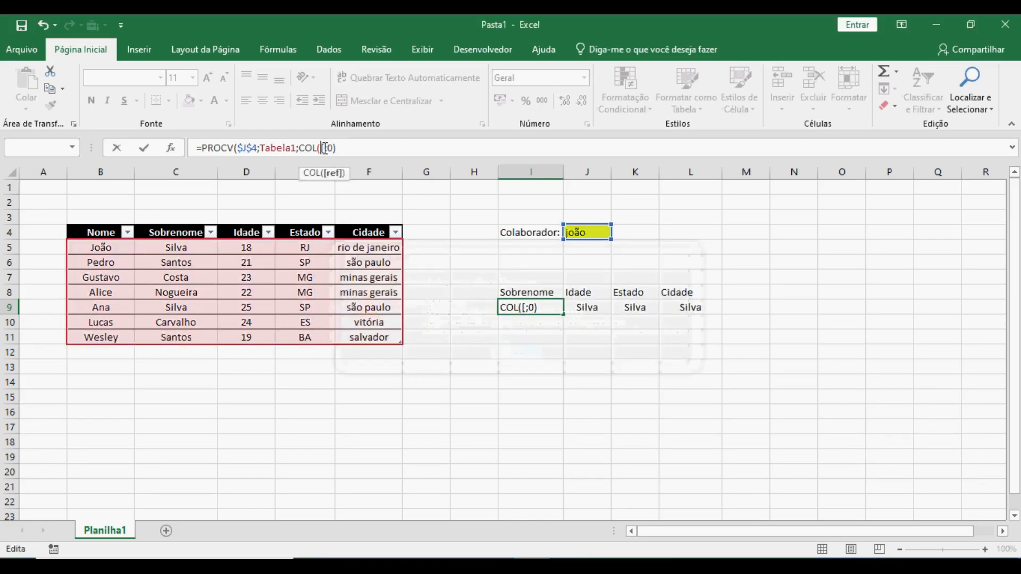
{"action": "left_click", "coordinate": [105, 244]}
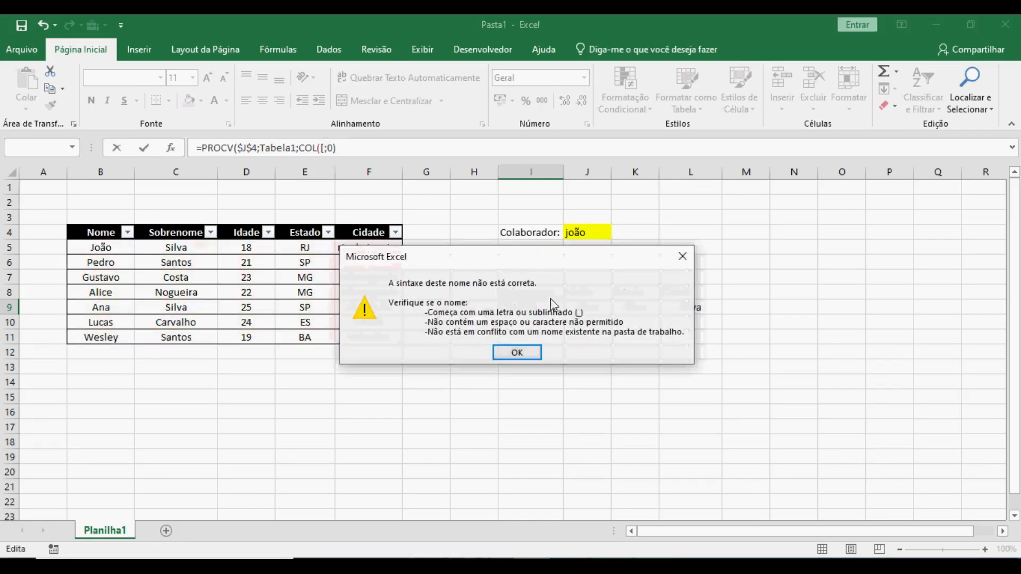
{"action": "left_click", "coordinate": [522, 351]}
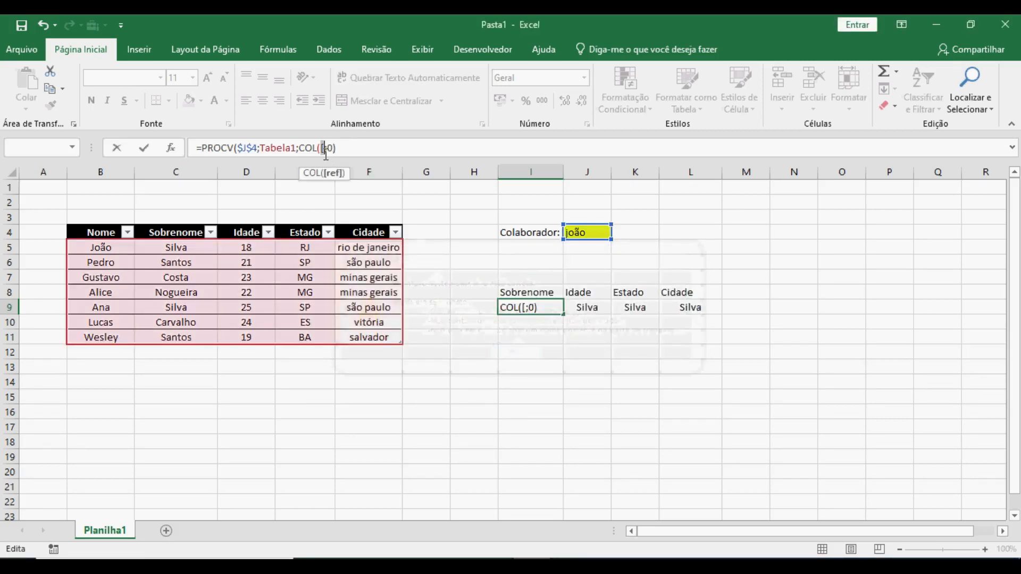
Step: Reference B5 inside COL and complete the I9 formula as =PROCV($J$4;Tabela1;COL(B5);0)
{"action": "left_click", "coordinate": [94, 245]}
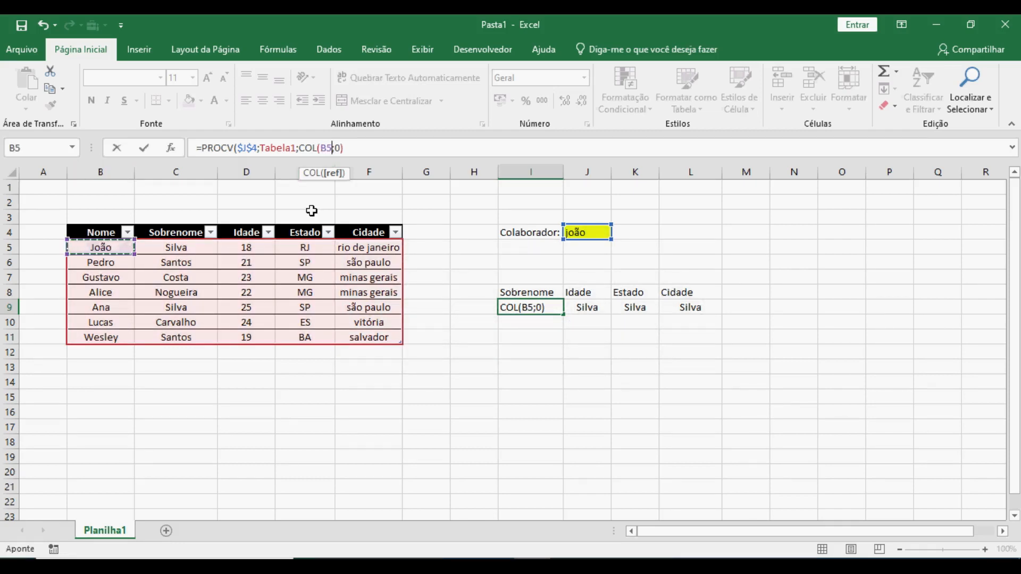
{"action": "key", "text": "BackSpace"}
{"action": "type", "text": ");"}
{"action": "key", "text": "Return"}
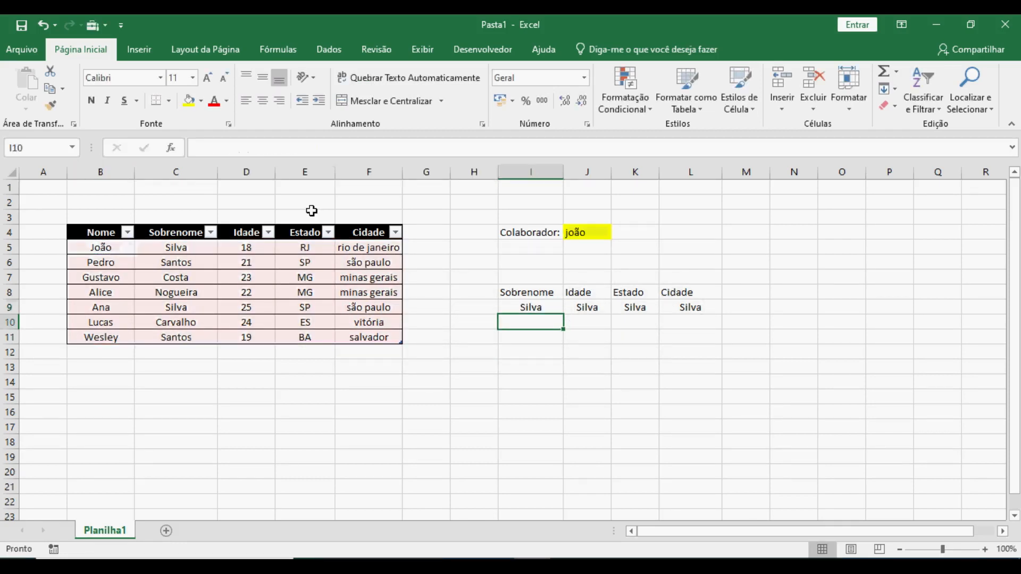
Step: Fill the COL-based formula from I9 across J9:L9, replacing the earlier Idade, Estado and Cidade formulas
{"action": "left_click", "coordinate": [546, 306]}
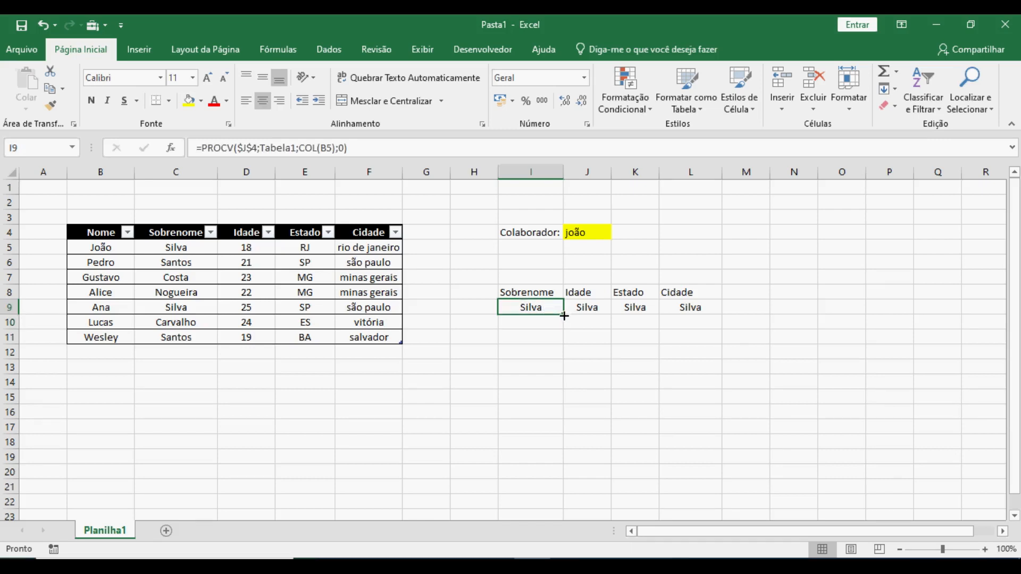
{"action": "left_click_drag", "start_coordinate": [564, 316], "coordinate": [709, 313]}
{"action": "left_click", "coordinate": [672, 336]}
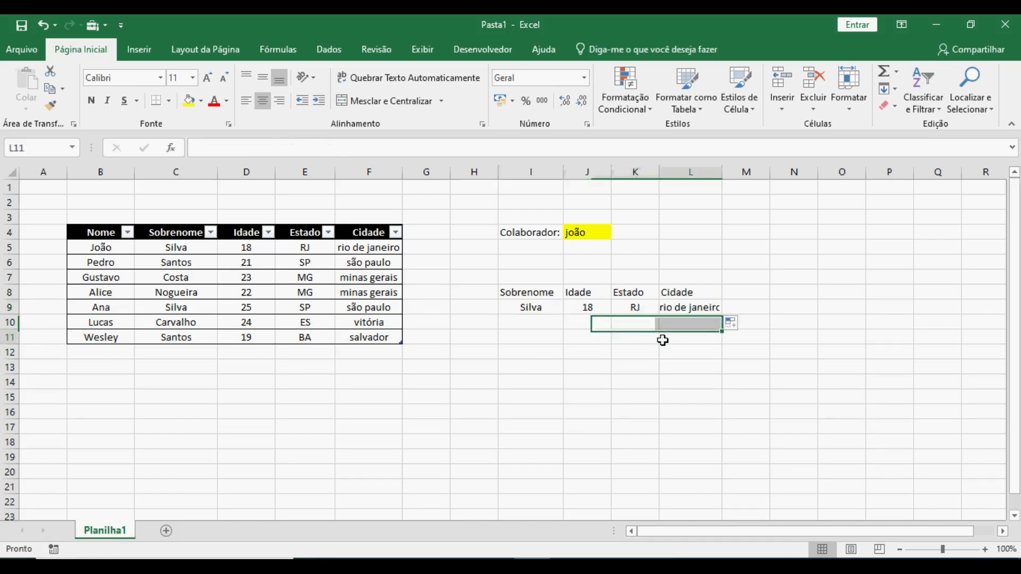
Step: Compare the COL references in the Sobrenome and Idade formulas in I9 and J9
{"action": "left_click", "coordinate": [542, 314]}
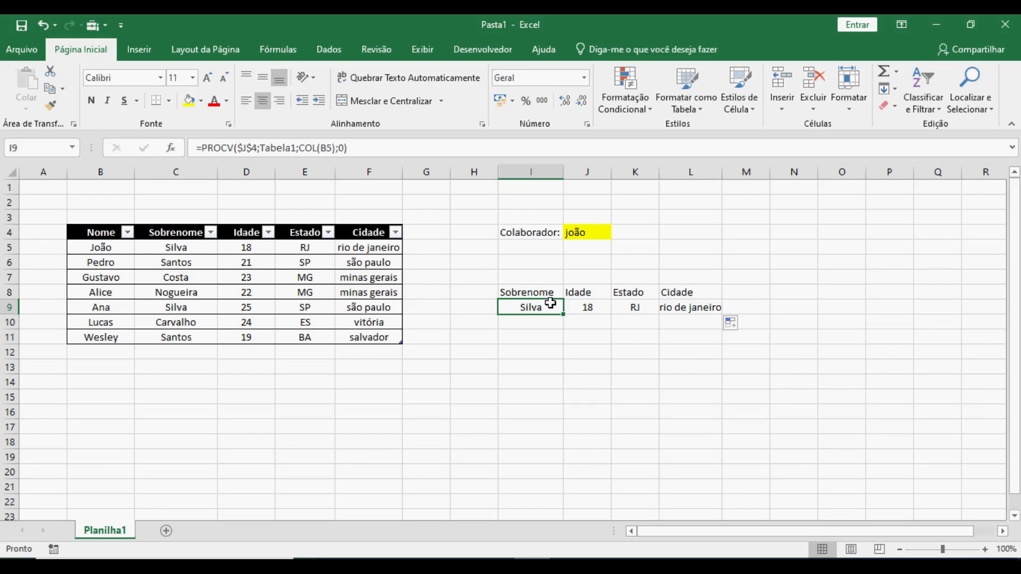
{"action": "left_click", "coordinate": [605, 311]}
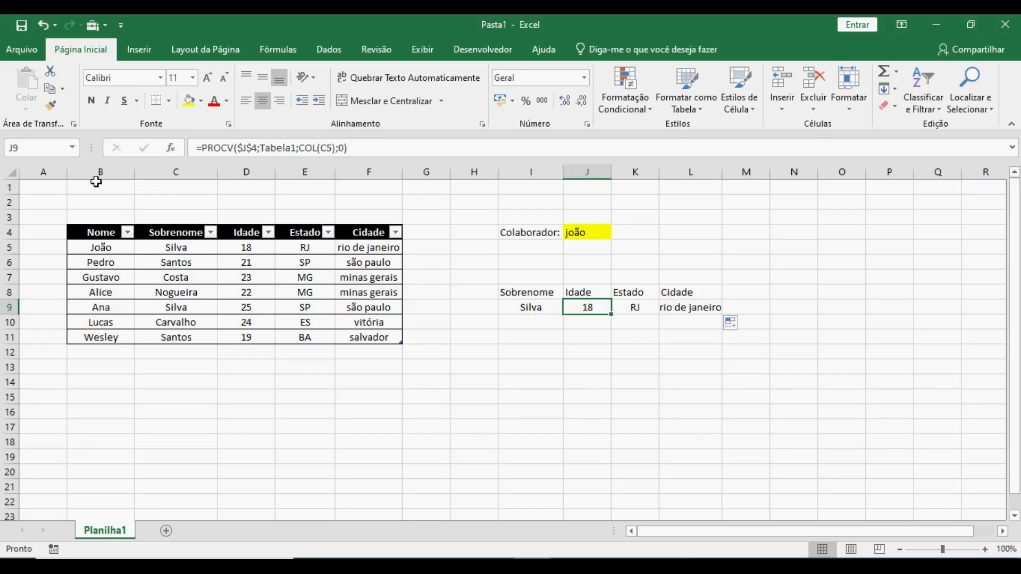
{"action": "left_click", "coordinate": [606, 398]}
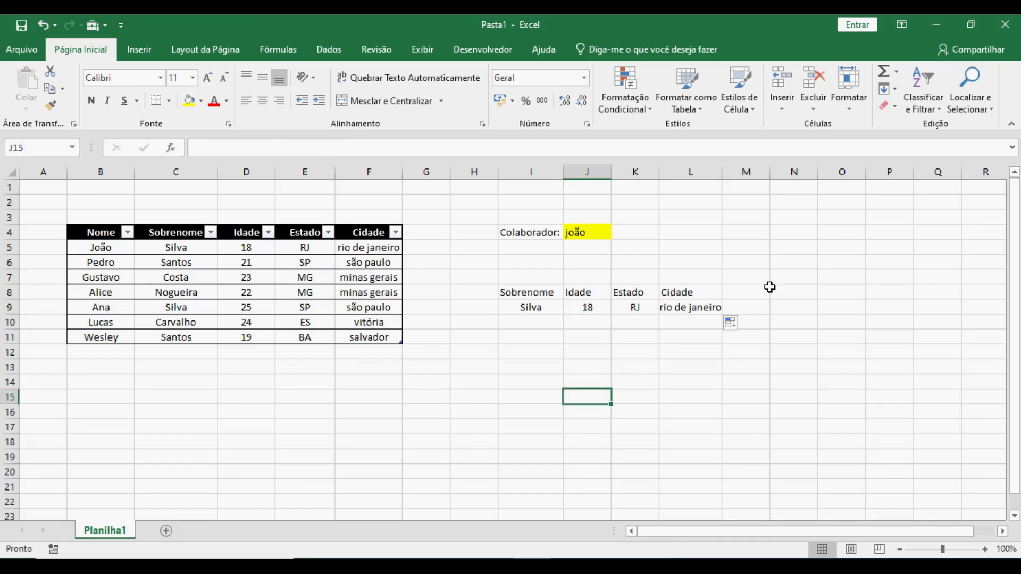
{"action": "left_click_drag", "start_coordinate": [794, 381], "coordinate": [462, 276]}
{"action": "left_click", "coordinate": [620, 369]}
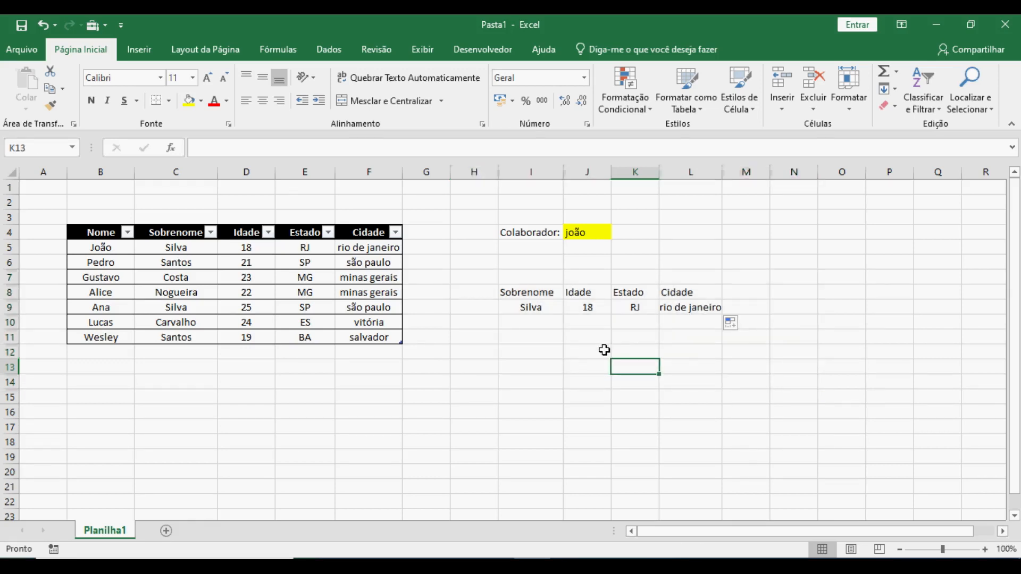
Step: Clear the employee name in J4 and apply list data validation to the cell with =$B$5:$B$11 as the source
{"action": "left_click", "coordinate": [597, 238]}
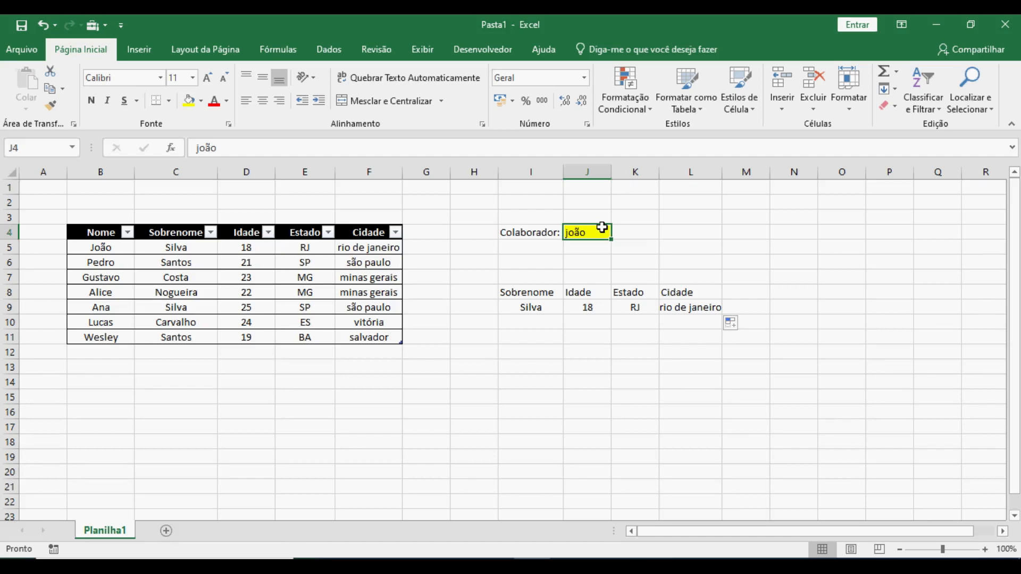
{"action": "key", "text": "Delete"}
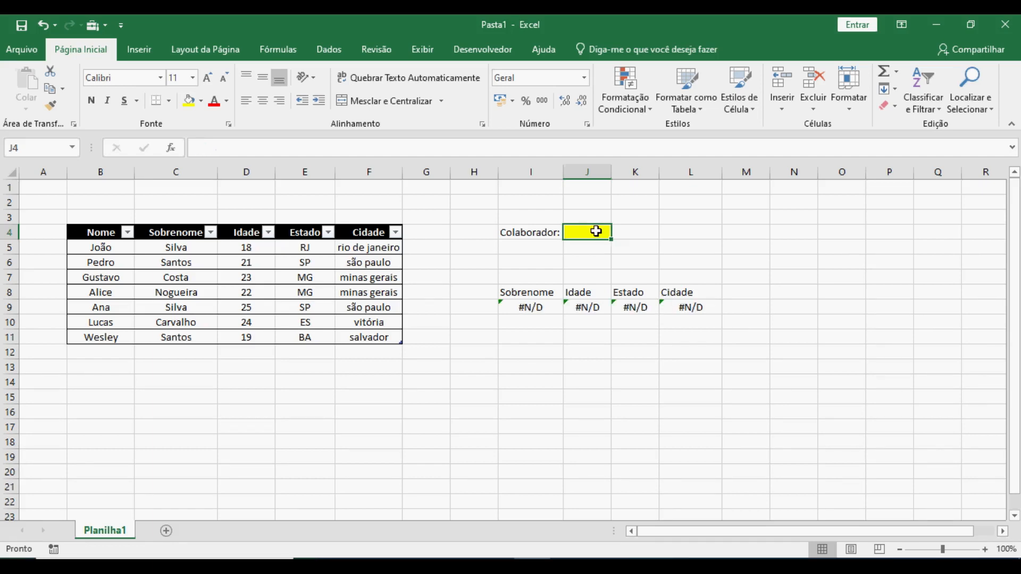
{"action": "left_click", "coordinate": [328, 49]}
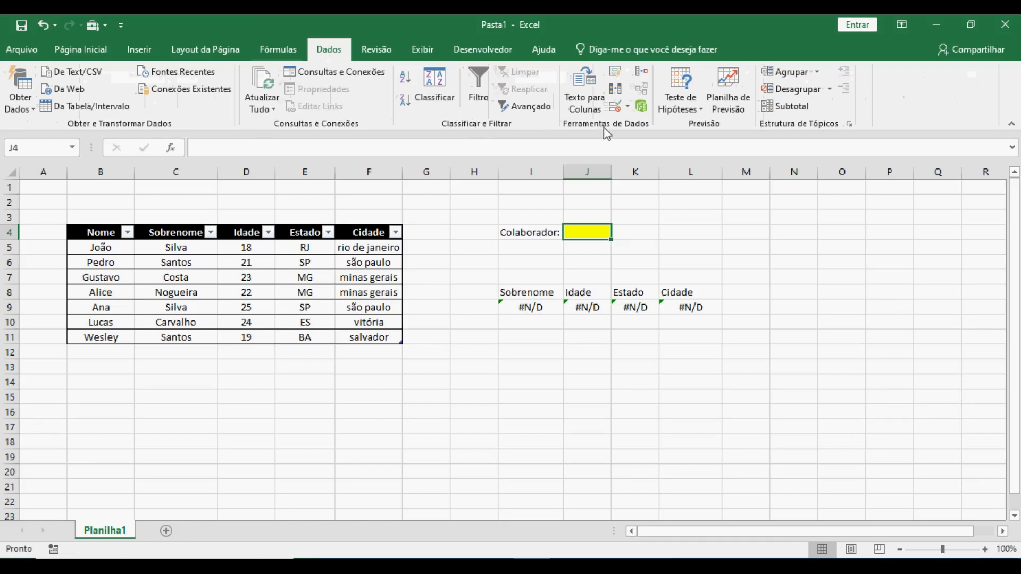
{"action": "left_click", "coordinate": [628, 111]}
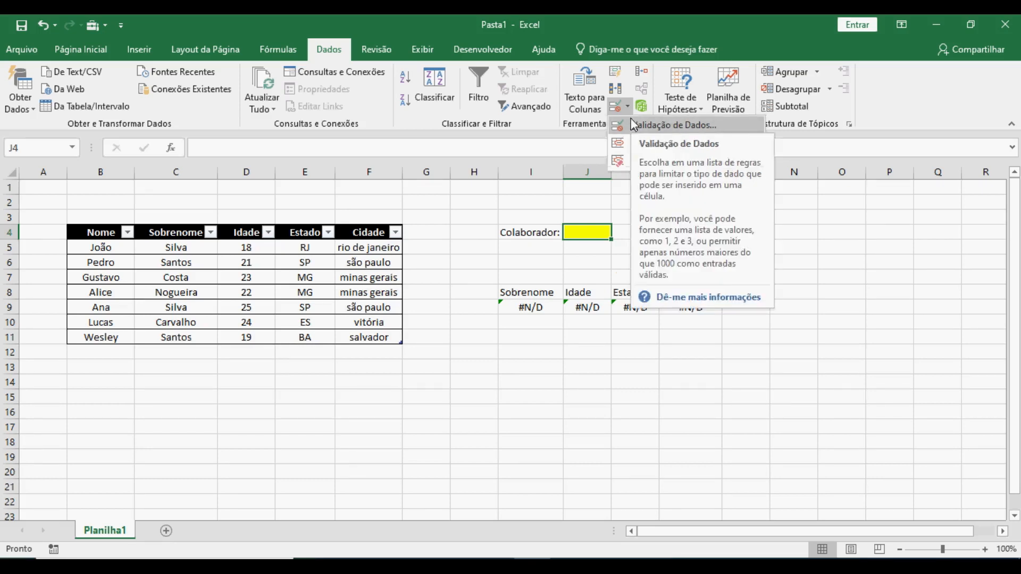
{"action": "left_click", "coordinate": [634, 125]}
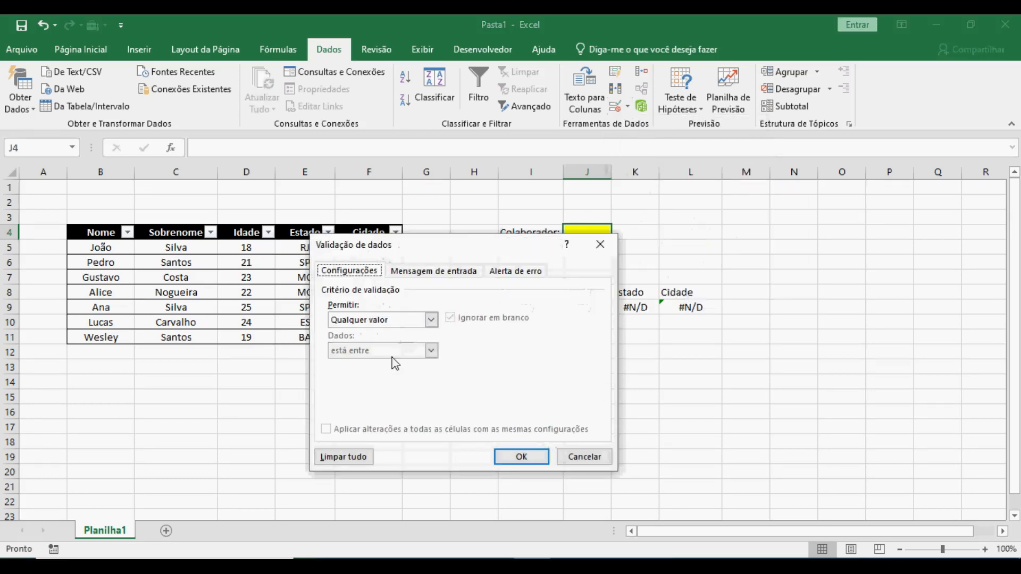
{"action": "left_click", "coordinate": [383, 320]}
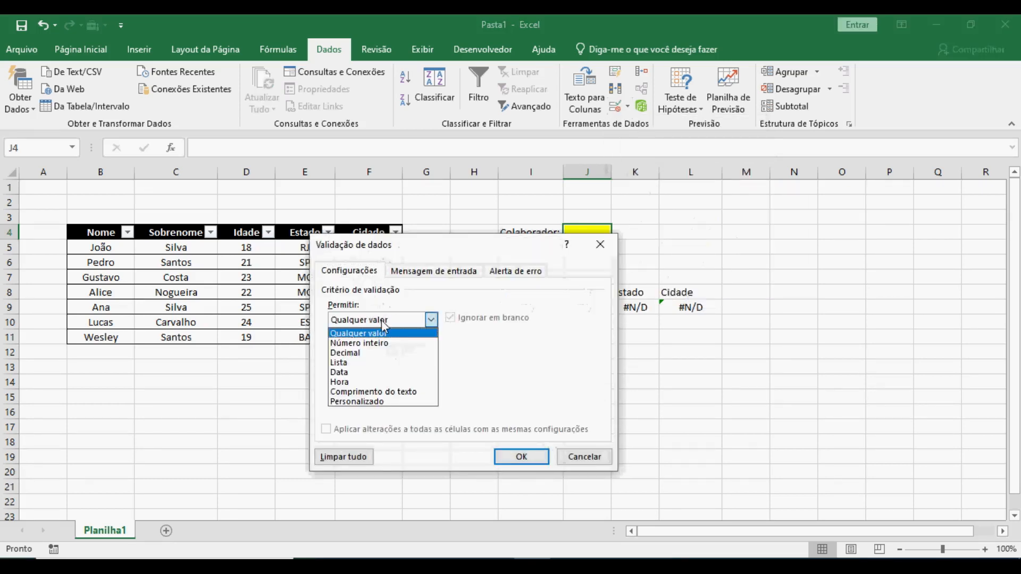
{"action": "left_click", "coordinate": [384, 362]}
{"action": "left_click", "coordinate": [390, 381]}
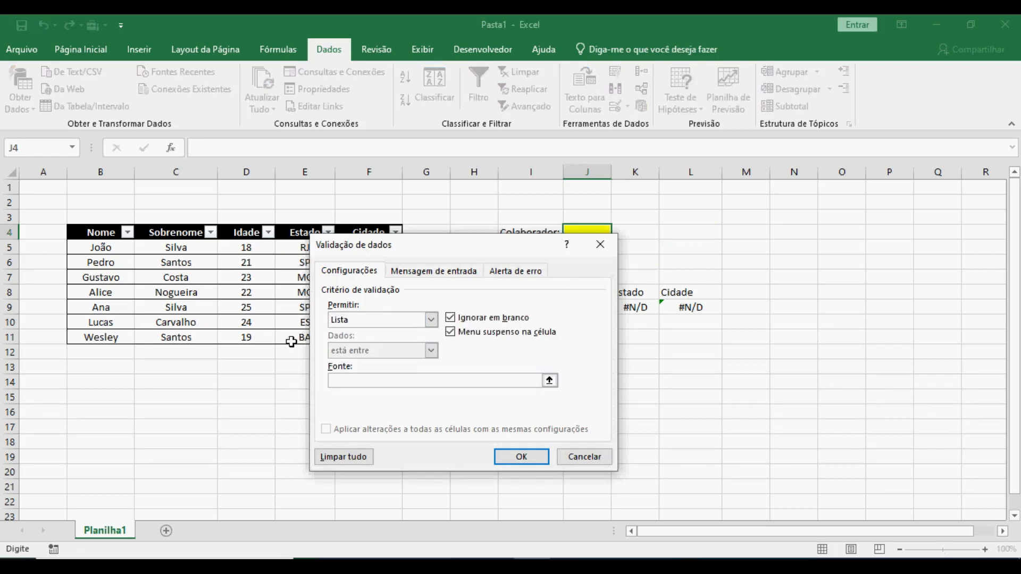
{"action": "left_click_drag", "start_coordinate": [120, 246], "coordinate": [119, 327]}
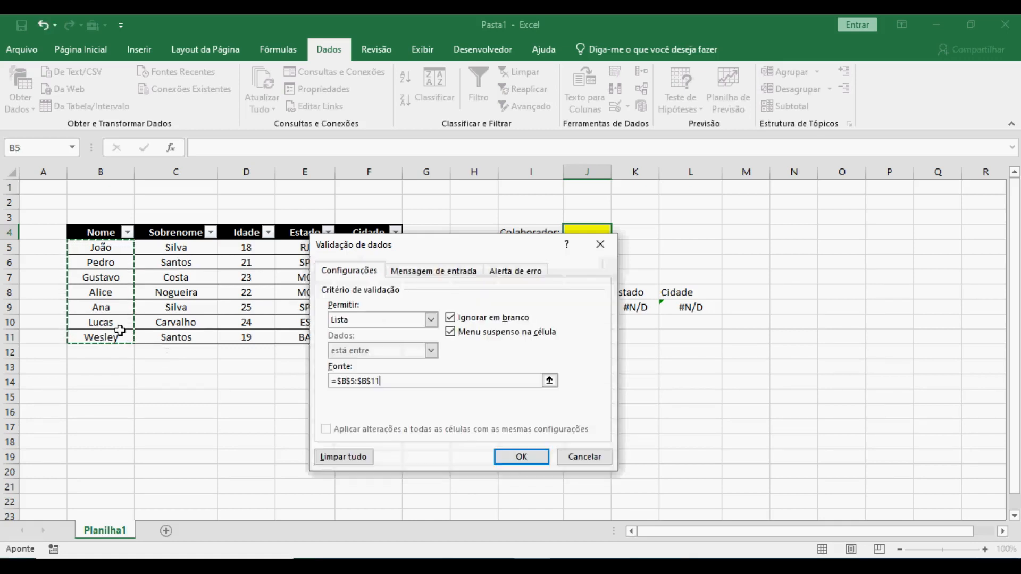
{"action": "left_click", "coordinate": [520, 456]}
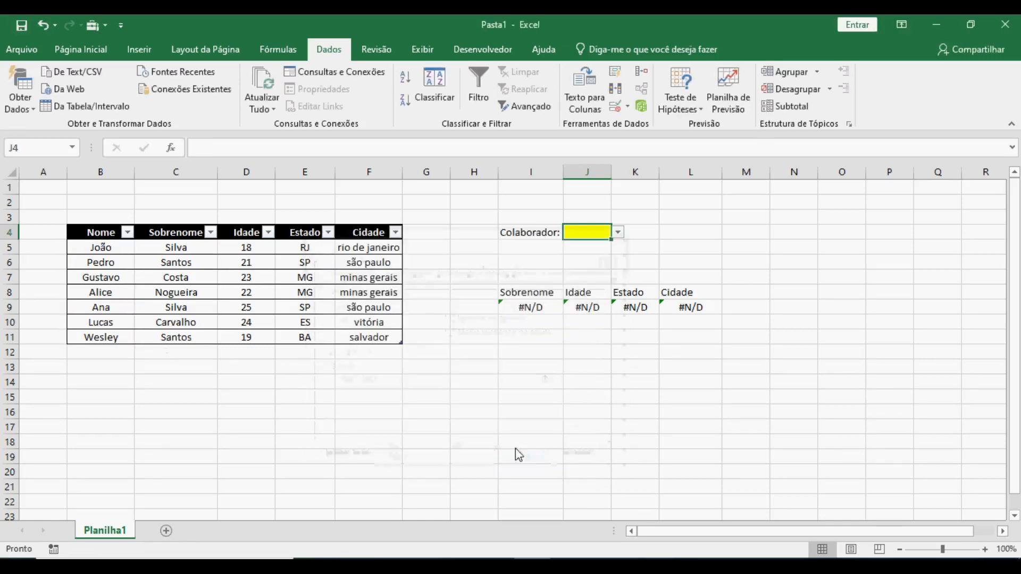
Step: Test the lookups by choosing the table's first employee, then the row 9 employee, from the J4 dropdown list and selecting I9
{"action": "left_click", "coordinate": [618, 233]}
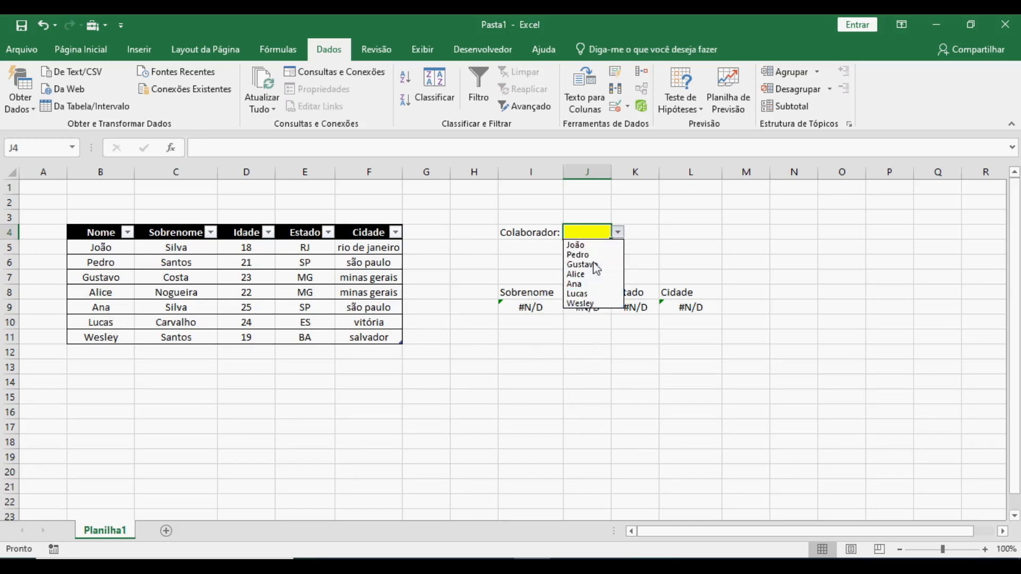
{"action": "left_click", "coordinate": [598, 247]}
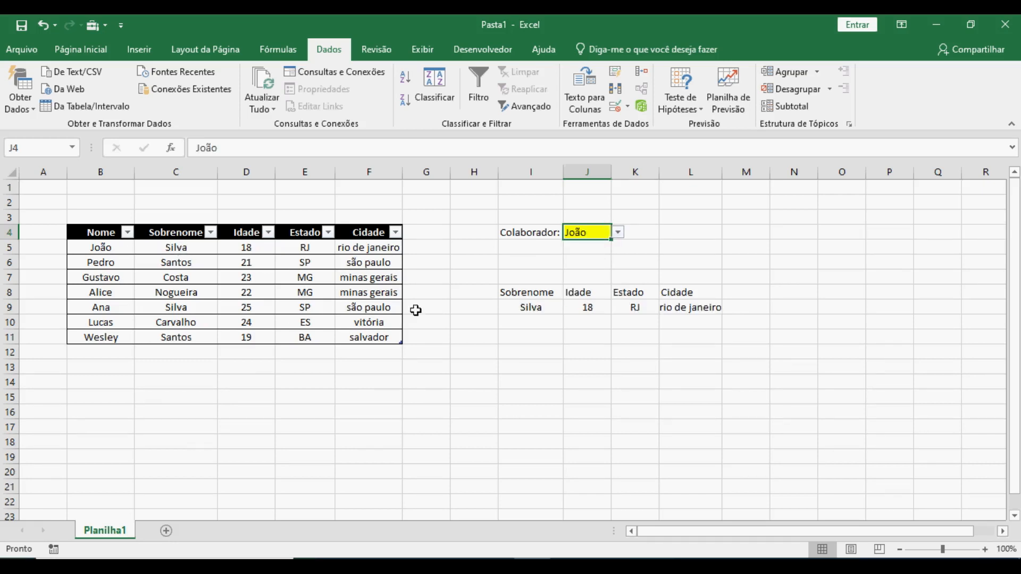
{"action": "left_click", "coordinate": [623, 236]}
{"action": "left_click", "coordinate": [588, 280]}
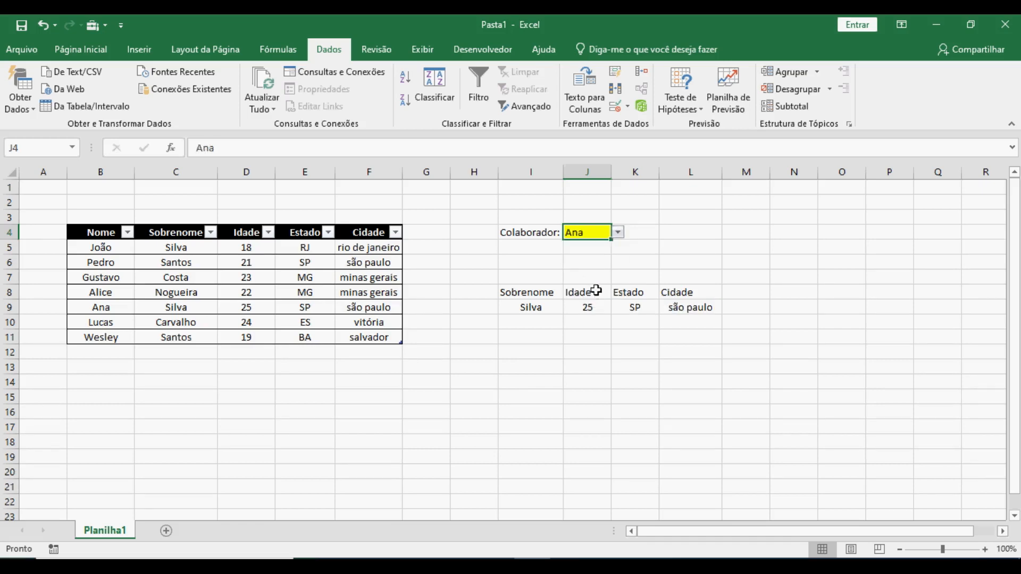
{"action": "left_click", "coordinate": [530, 308]}
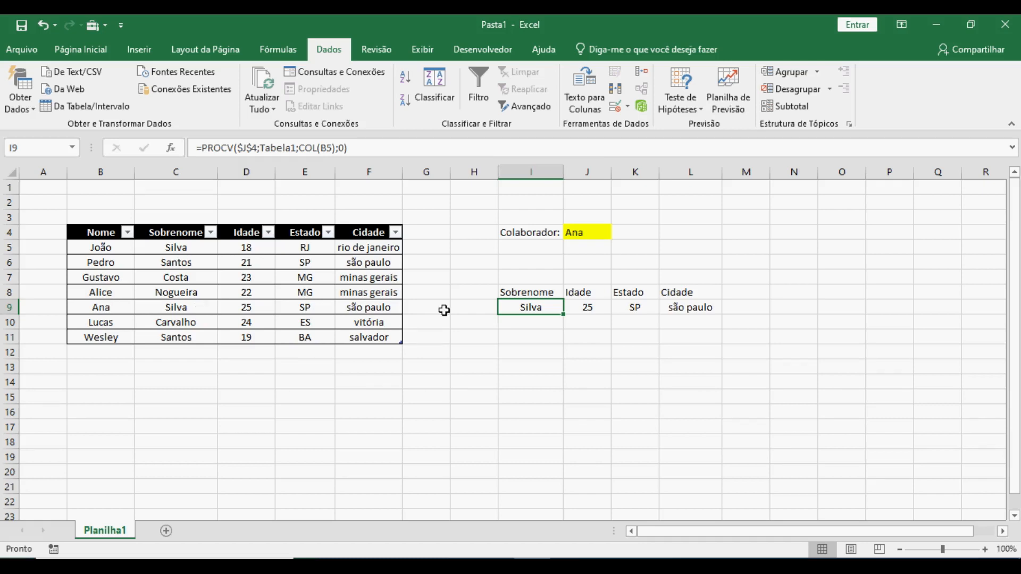
Step: Test the lookups with the row 8 employee chosen from the J4 dropdown list, and inspect the PROCV formula in I9
{"action": "left_click", "coordinate": [601, 233]}
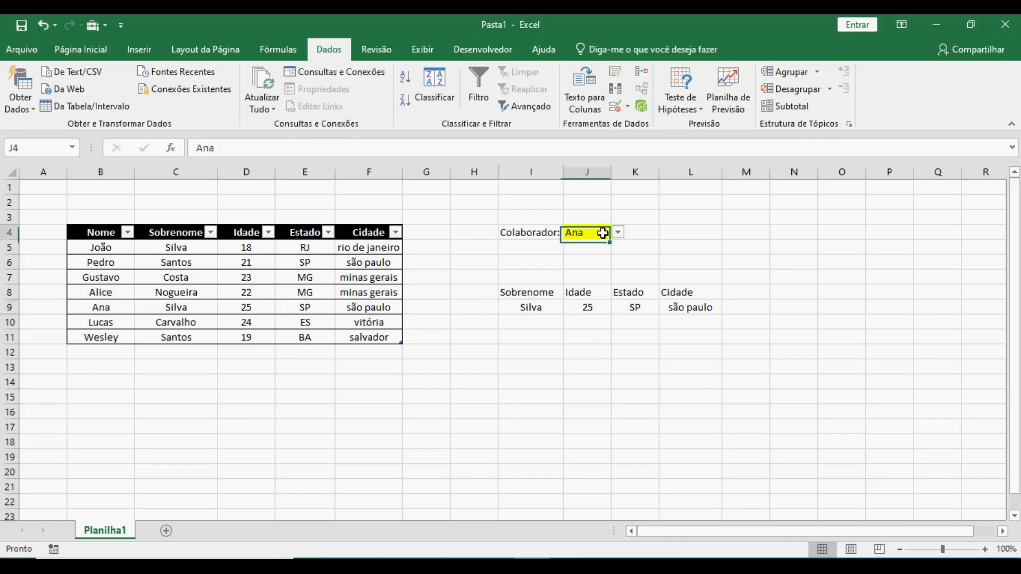
{"action": "left_click", "coordinate": [618, 233]}
{"action": "left_click", "coordinate": [614, 282]}
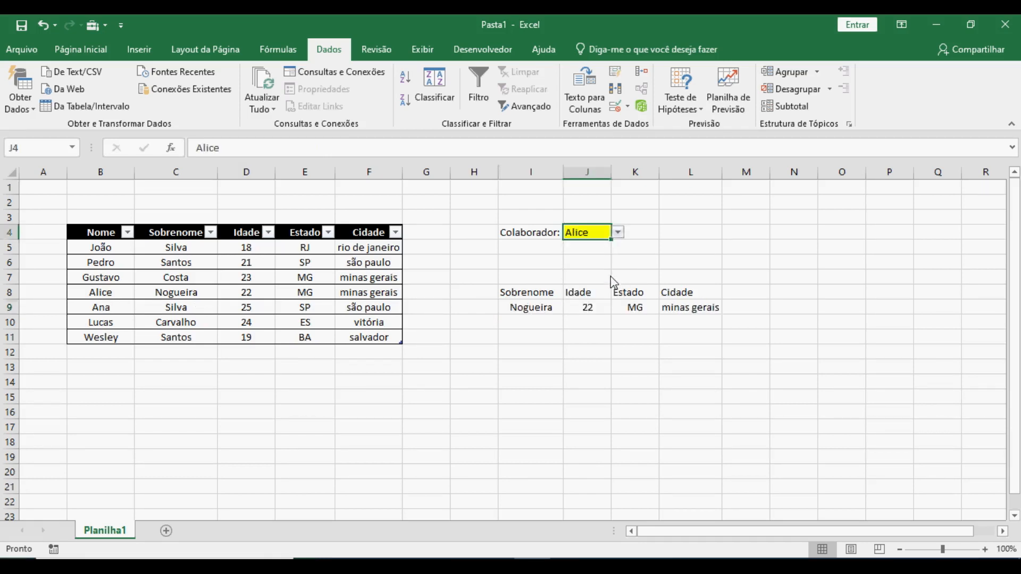
{"action": "left_click", "coordinate": [505, 321]}
{"action": "left_click", "coordinate": [521, 305]}
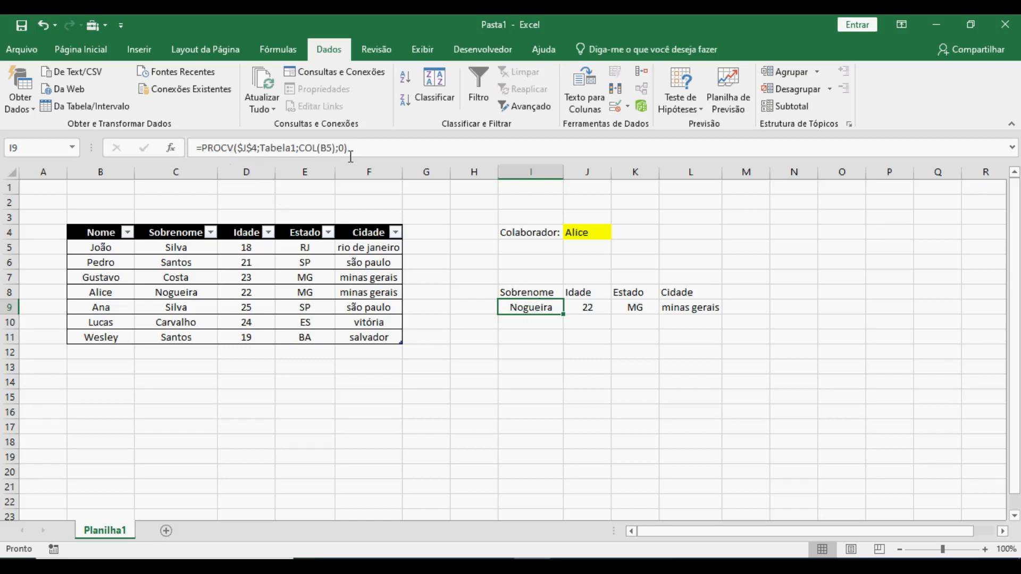
Step: Choose the table's last employee, in row 11, and finally the first employee, in row 5, from the J4 dropdown list to test the lookups
{"action": "left_click", "coordinate": [598, 232]}
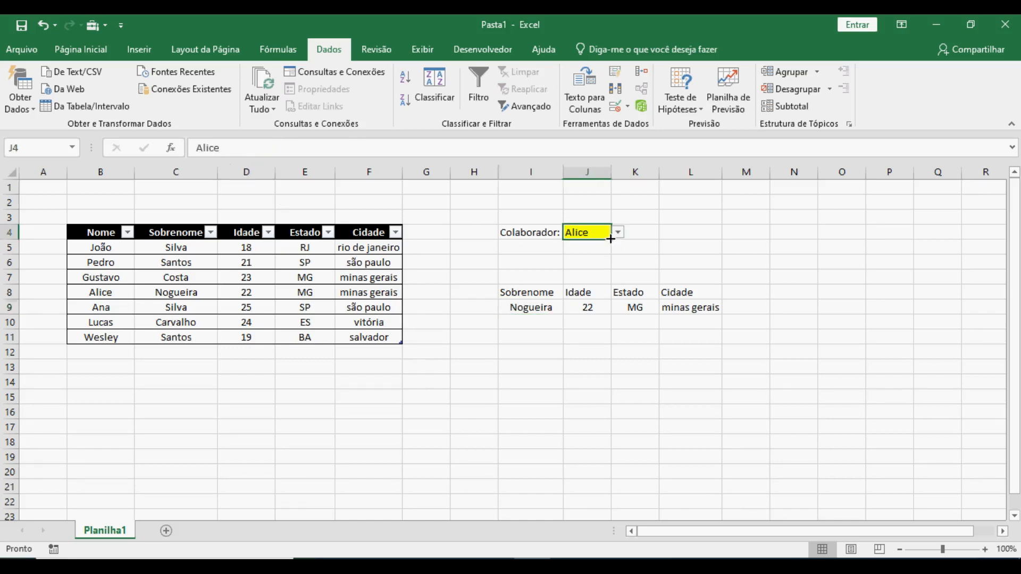
{"action": "left_click", "coordinate": [618, 233]}
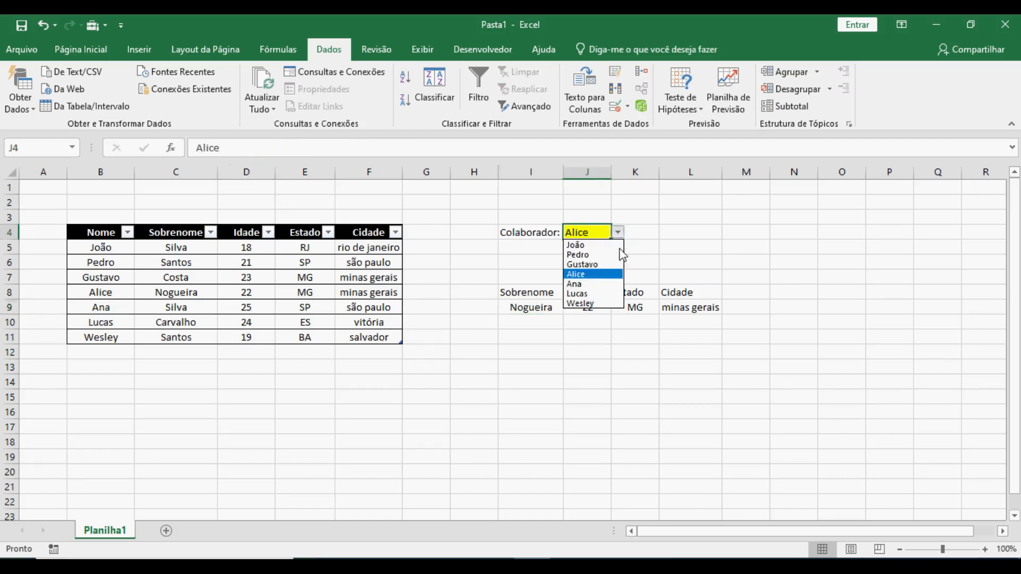
{"action": "left_click", "coordinate": [600, 303]}
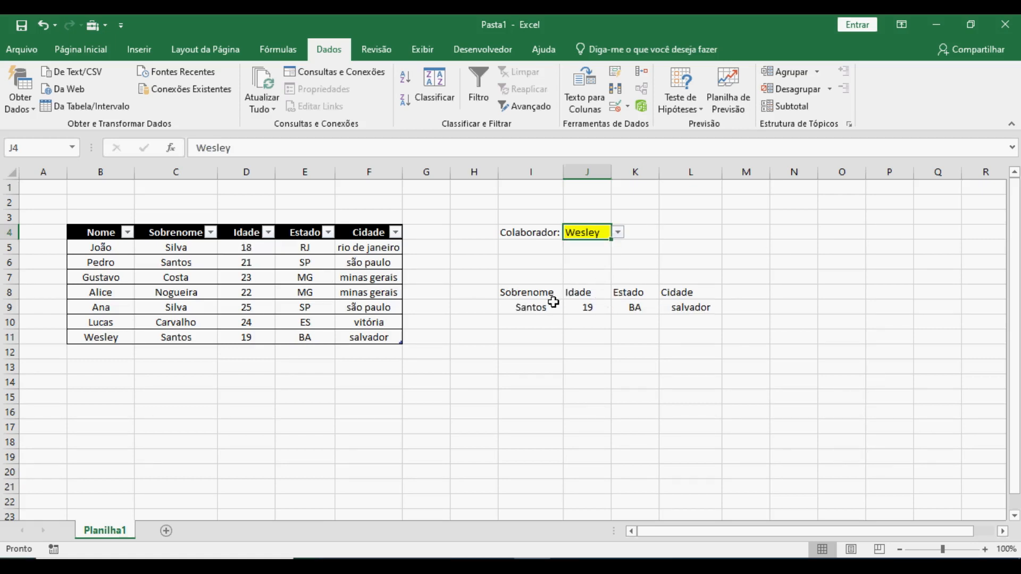
{"action": "left_click", "coordinate": [619, 235]}
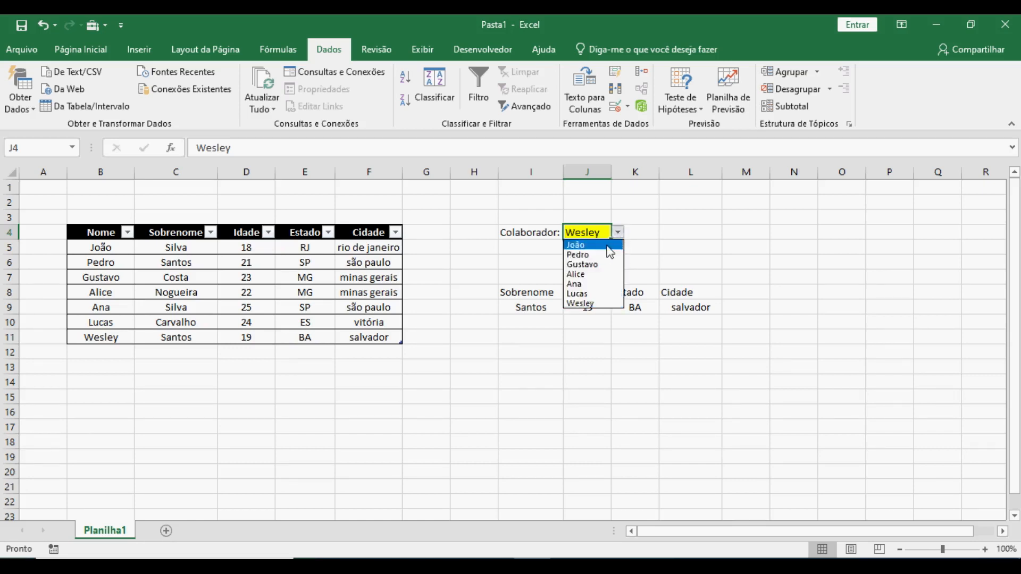
{"action": "left_click", "coordinate": [606, 244]}
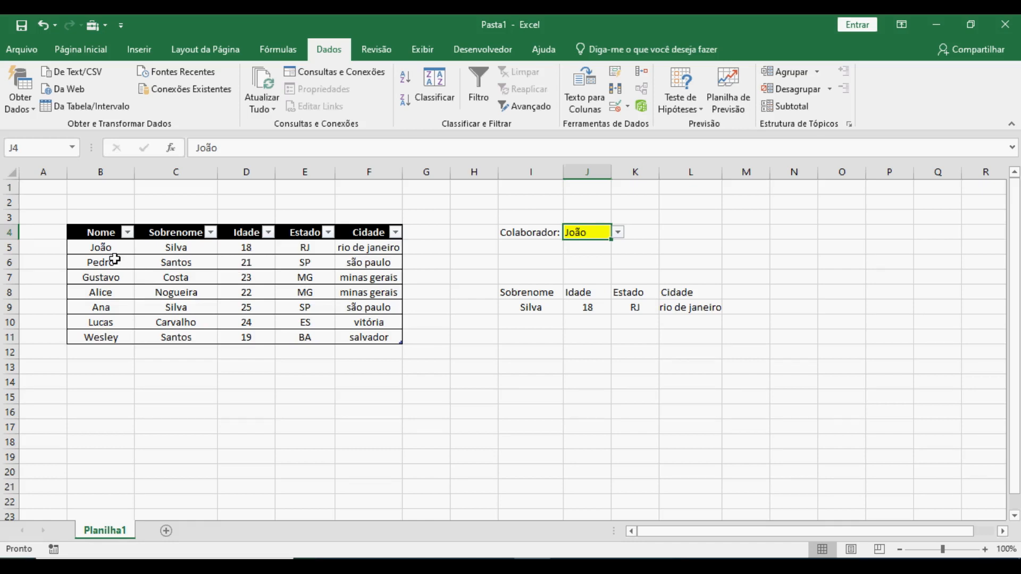
{"action": "left_click_drag", "start_coordinate": [114, 259], "coordinate": [372, 352]}
{"action": "left_click", "coordinate": [372, 352]}
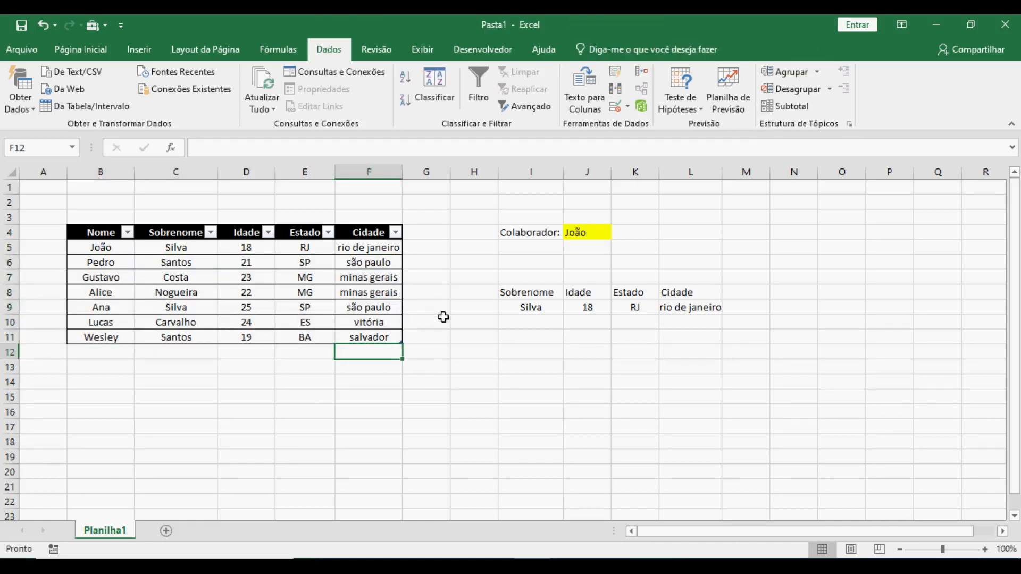
{"action": "left_click_drag", "start_coordinate": [799, 334], "coordinate": [452, 212]}
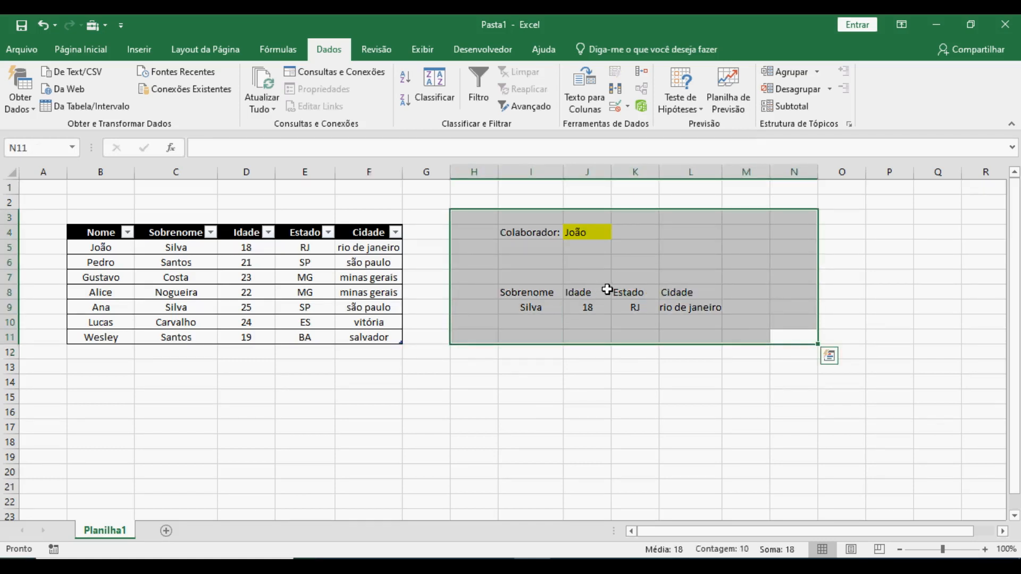
{"action": "left_click", "coordinate": [610, 307]}
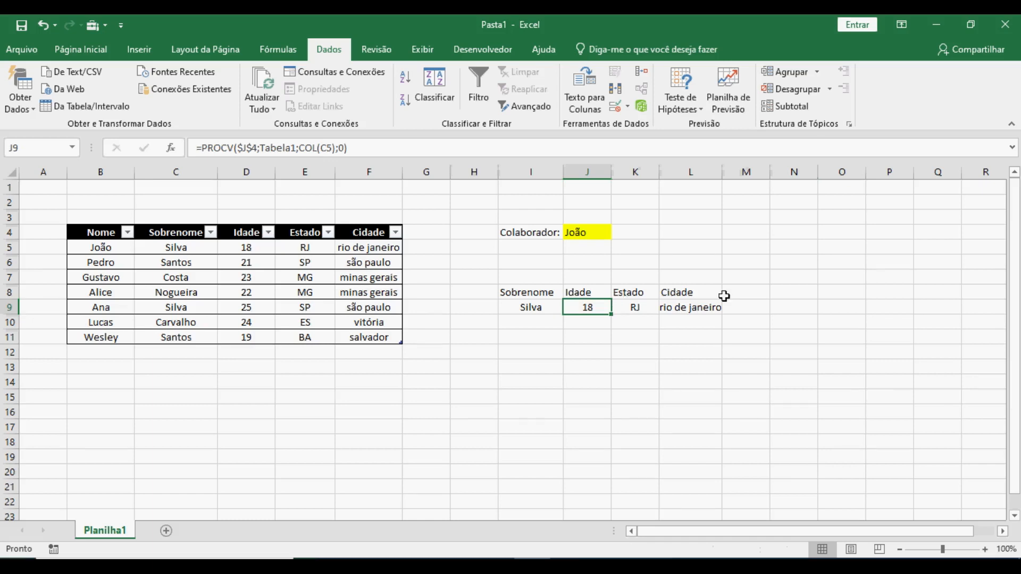